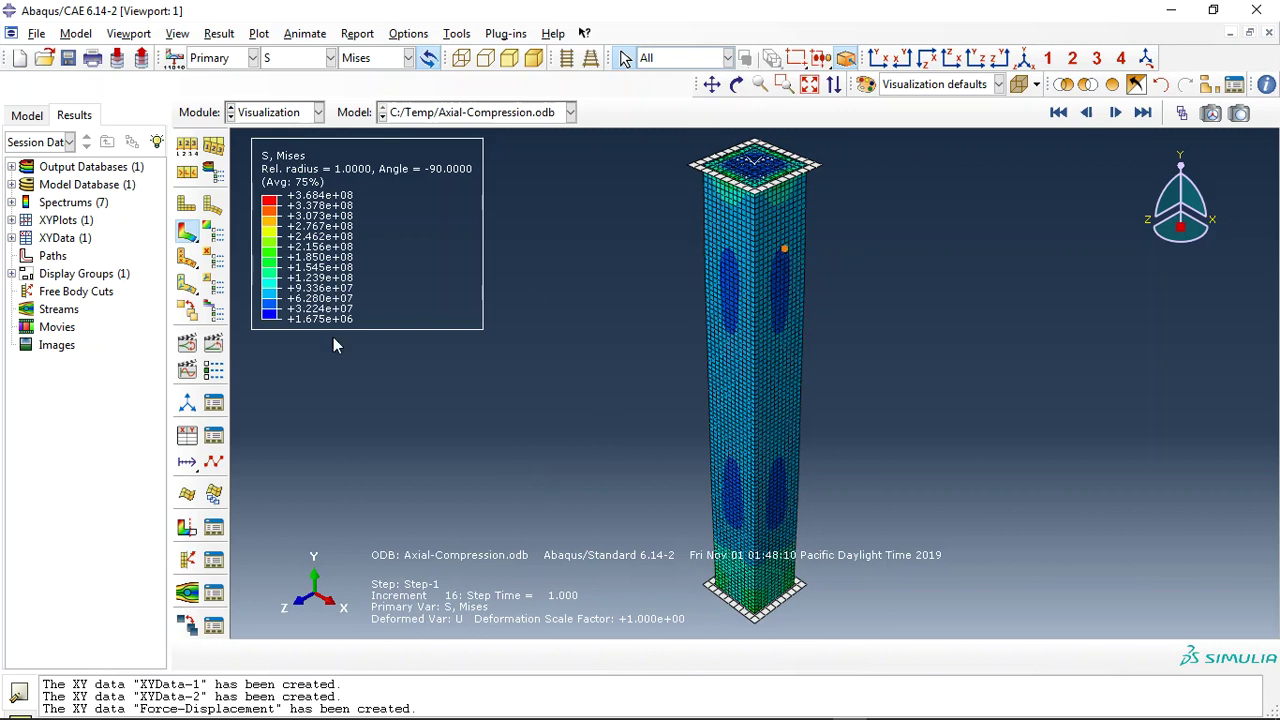
- Play the loading time-history animation, then display only the concrete column
click(214, 344)
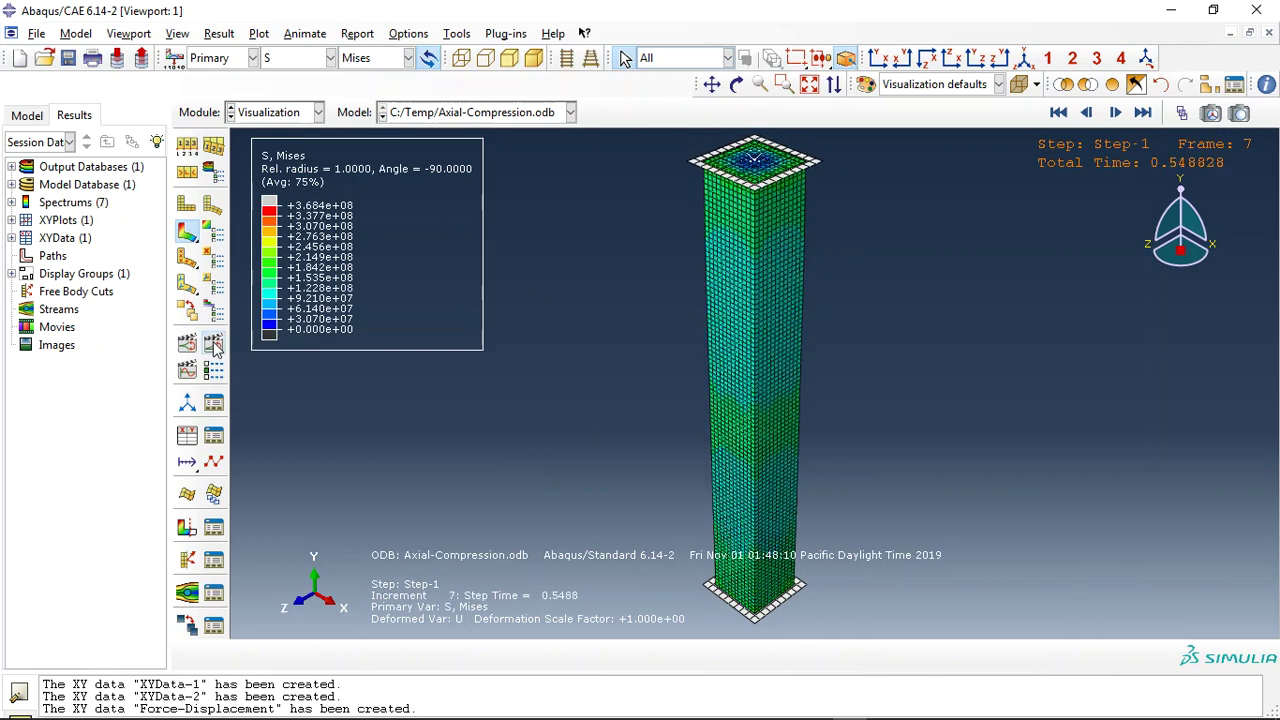
click(1063, 84)
click(778, 241)
middle_click(298, 385)
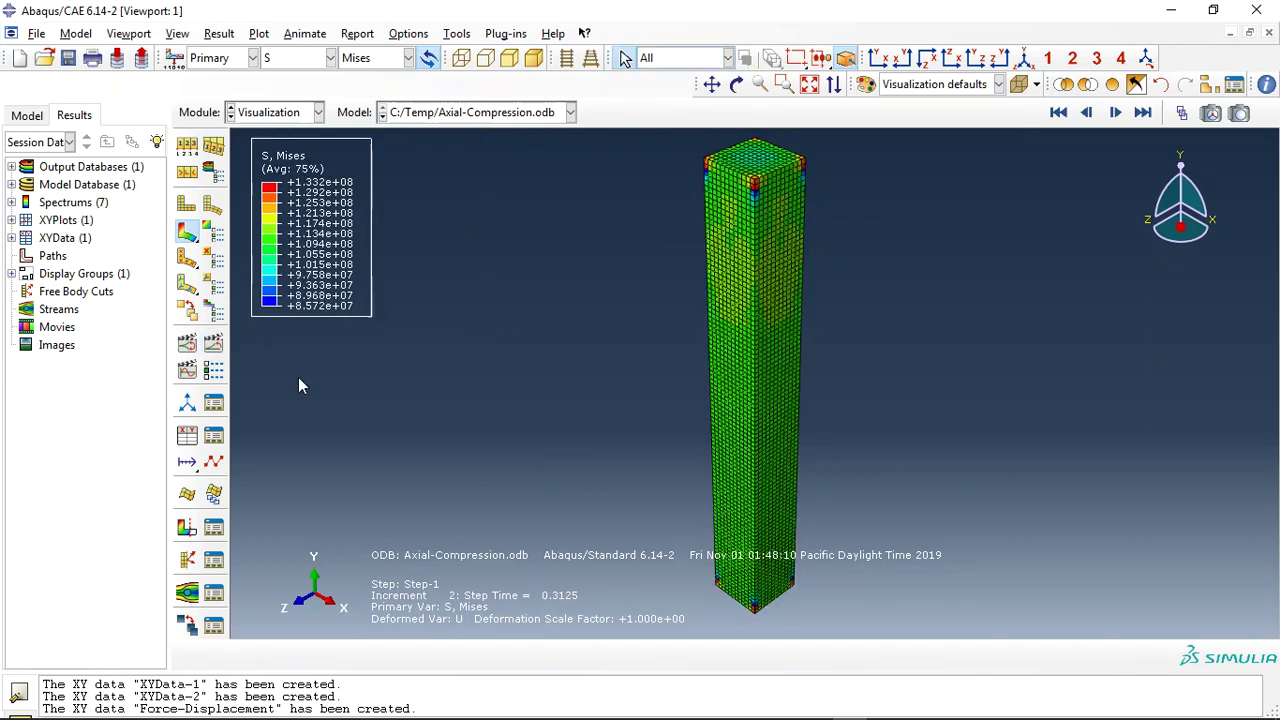
- Replay the column animation and jump to the final increment 16, Step Time 1.000
click(214, 345)
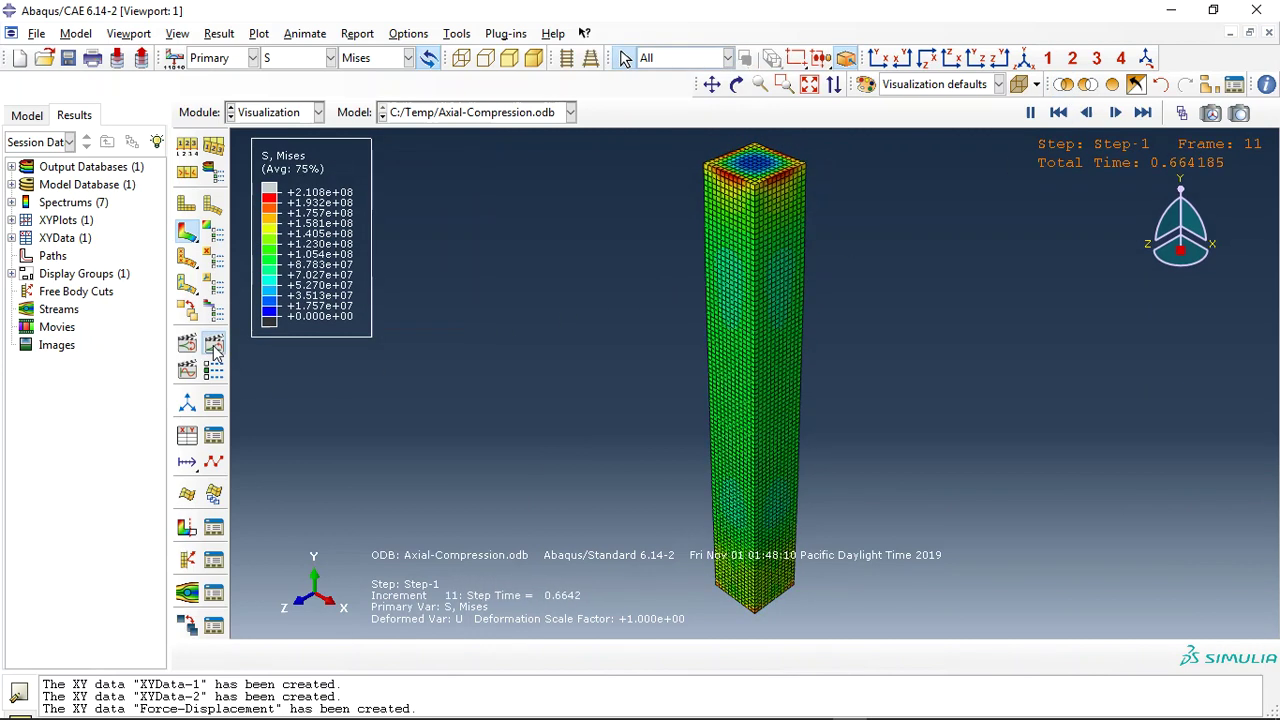
click(214, 345)
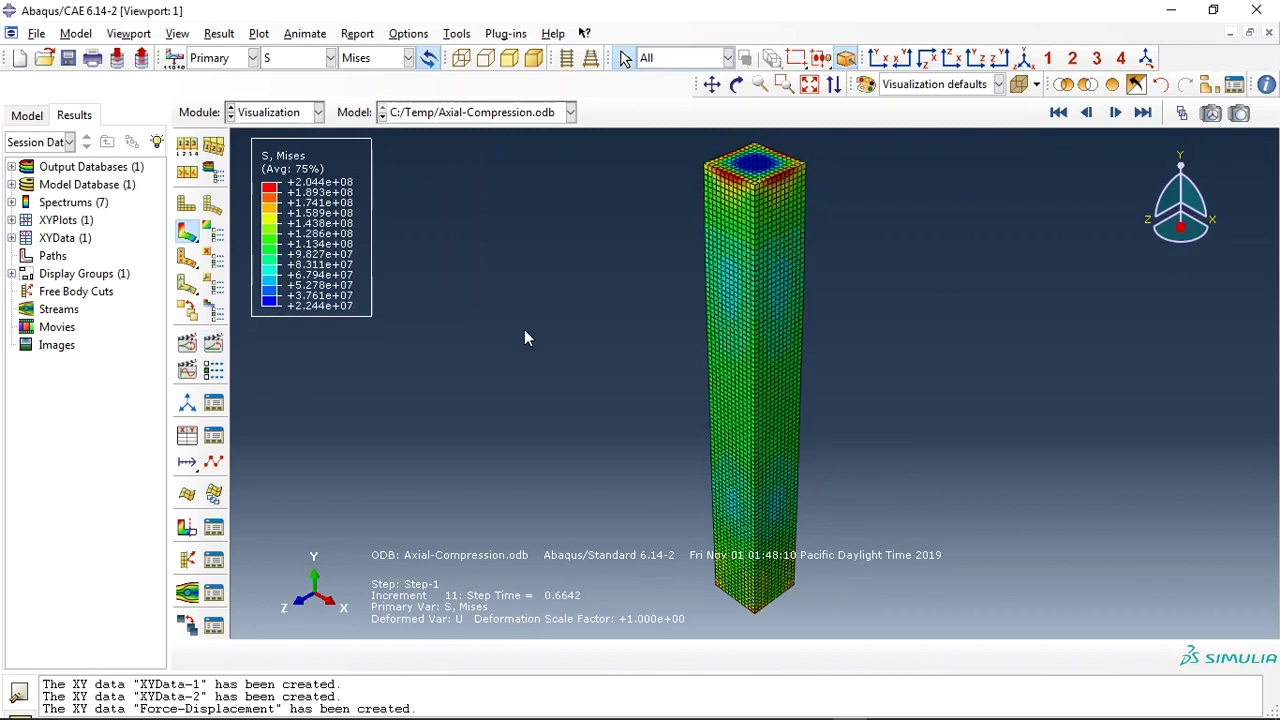
click(1142, 112)
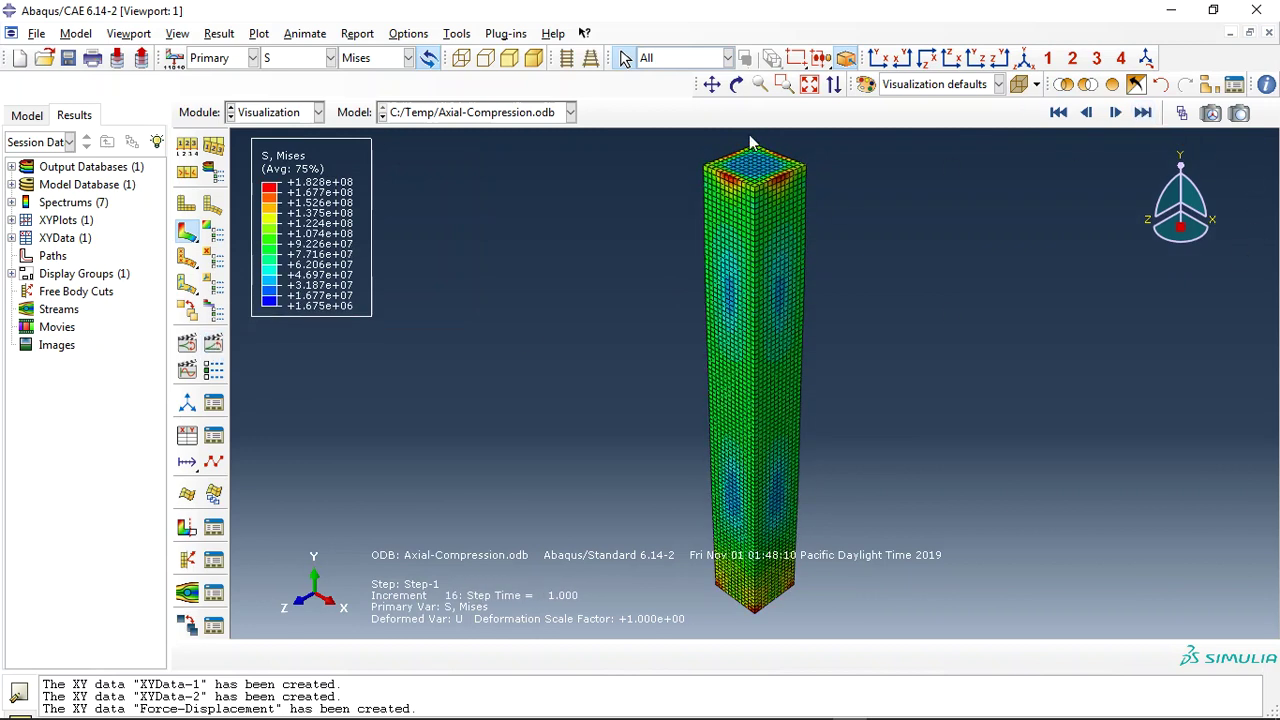
scroll(755, 150, up, 2)
scroll(755, 150, up, 3)
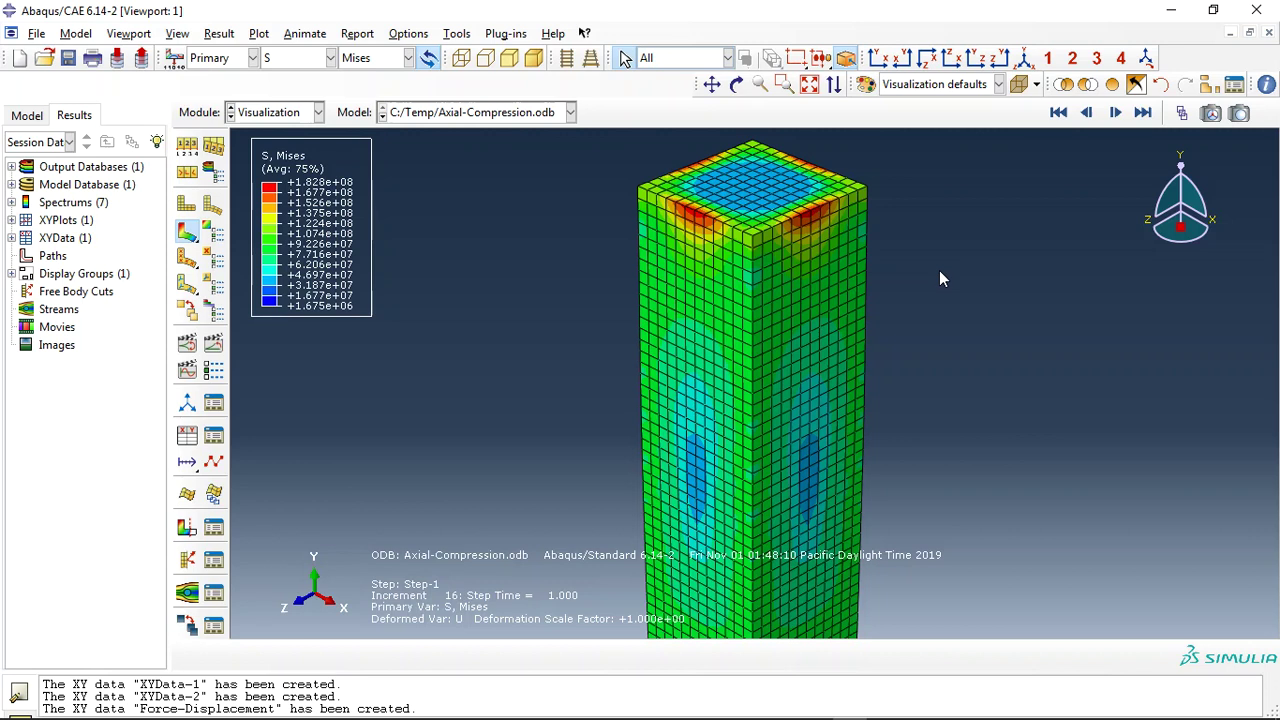
- Open the Primary field output list of result variables
click(330, 58)
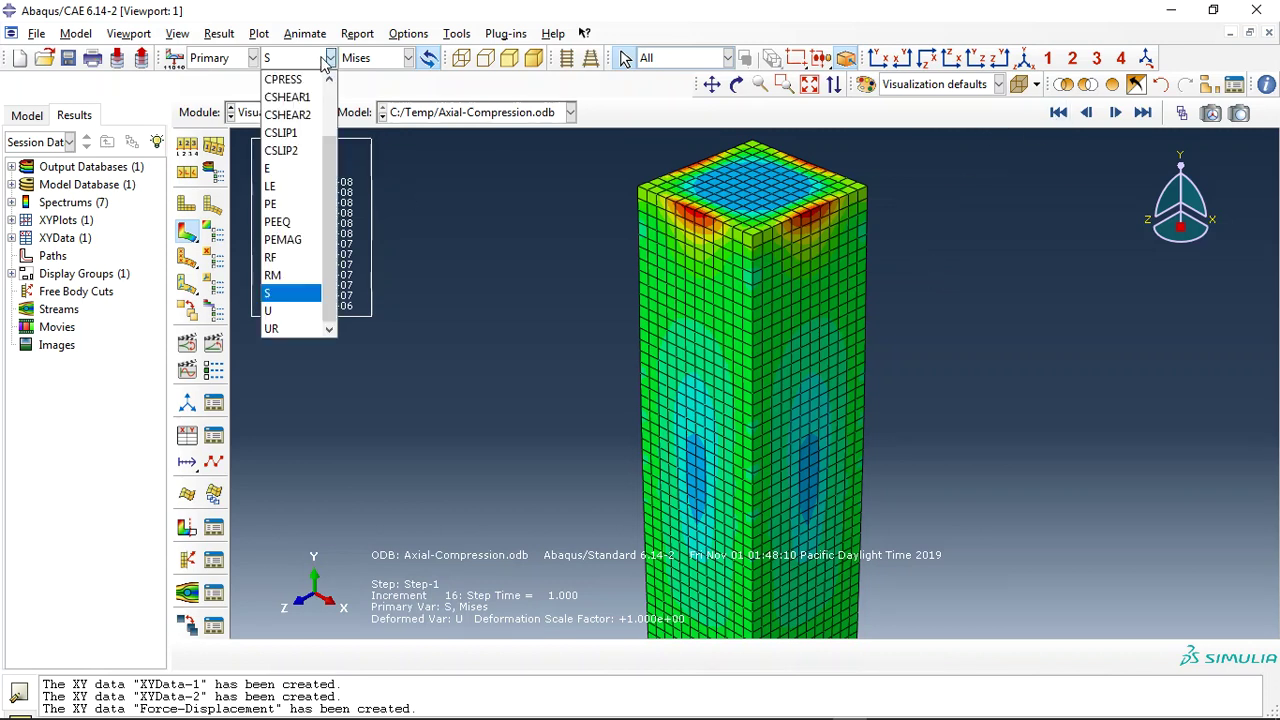
- Plot displacement U, then PEEQ, then PEMAG contours in turn
click(270, 311)
click(300, 58)
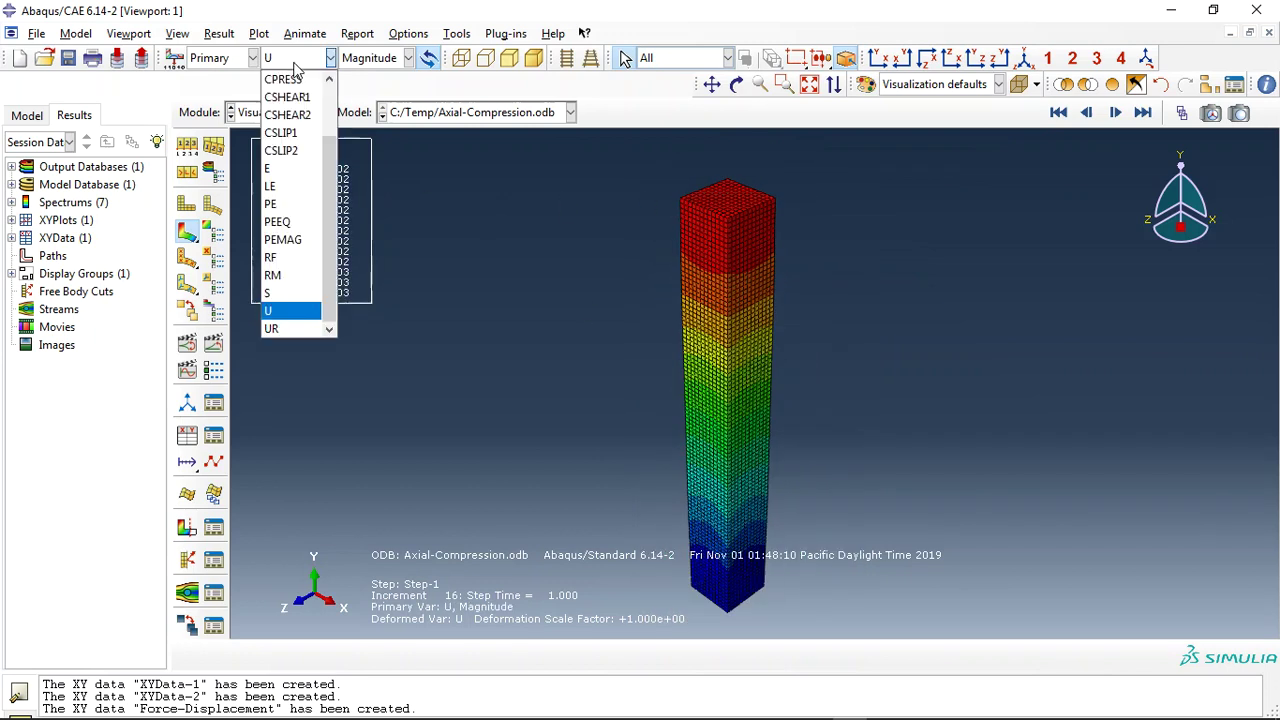
click(307, 220)
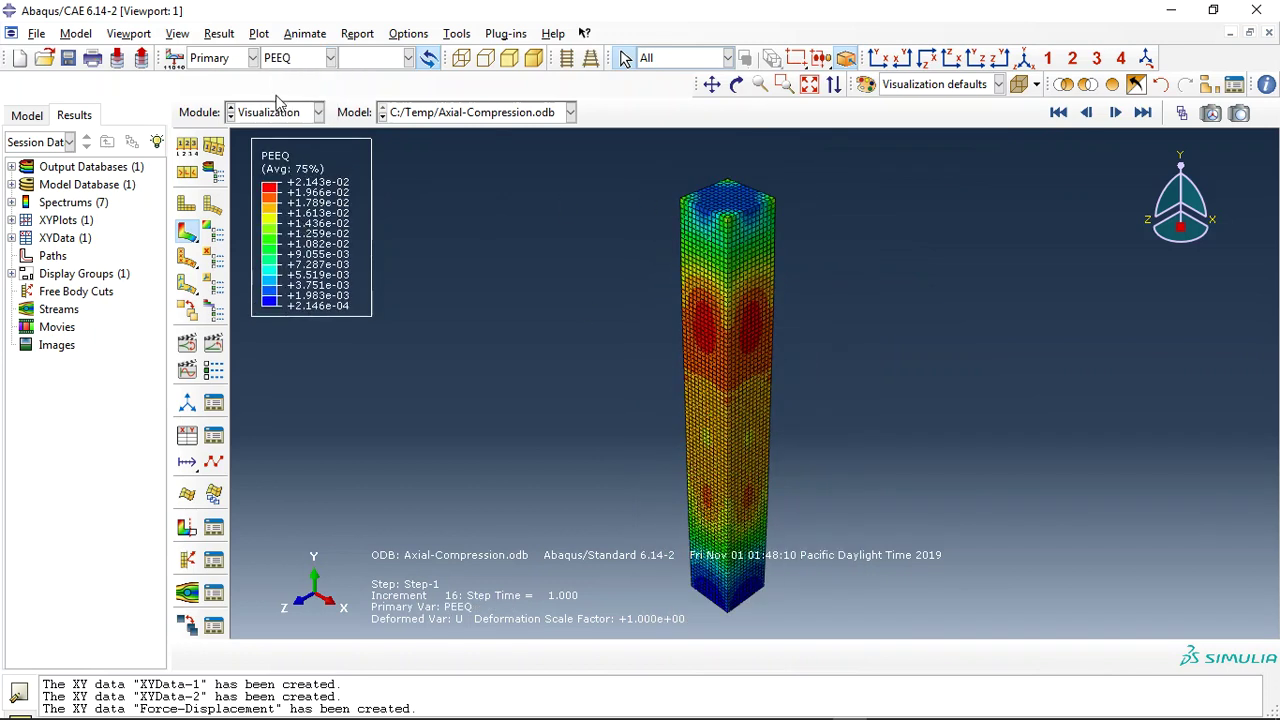
click(300, 58)
click(290, 239)
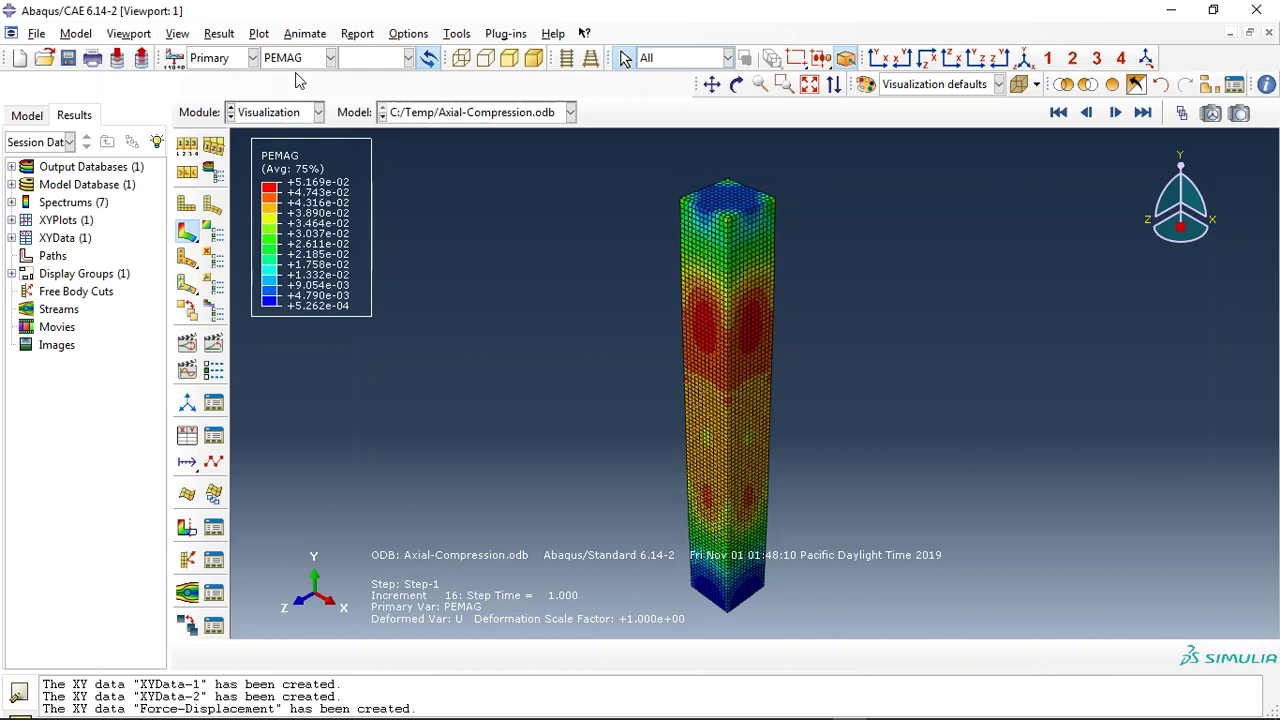
- Return to Mises stress S and show all parts, column plus both end plates
click(300, 58)
click(288, 292)
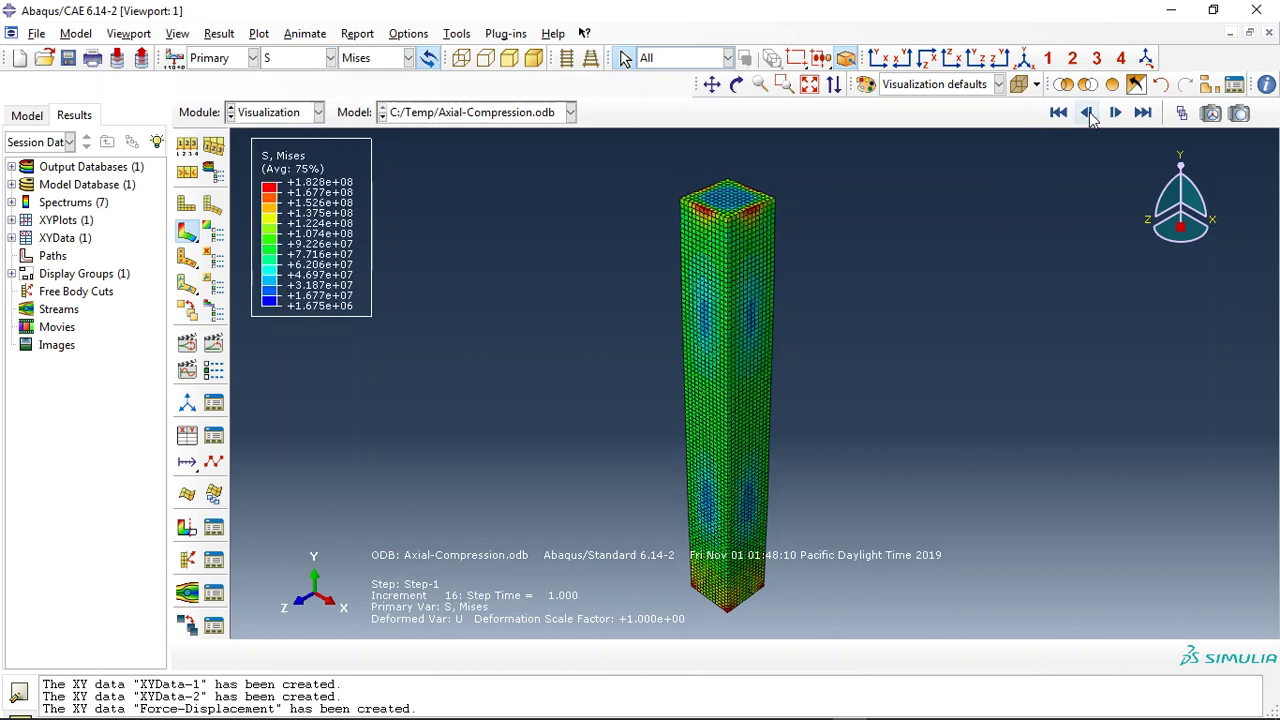
click(1090, 85)
click(1088, 85)
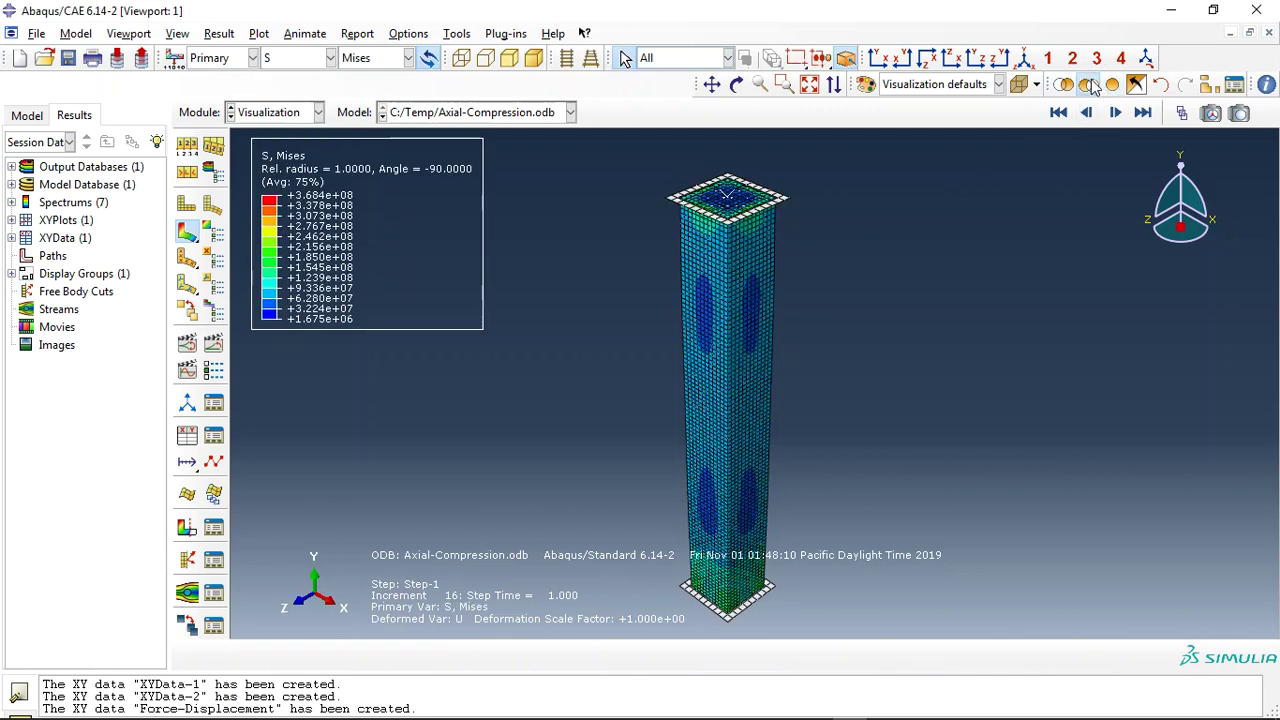
- Hide the column and both end plates, then animate the rebar cage to the final increment
click(766, 274)
click(753, 216)
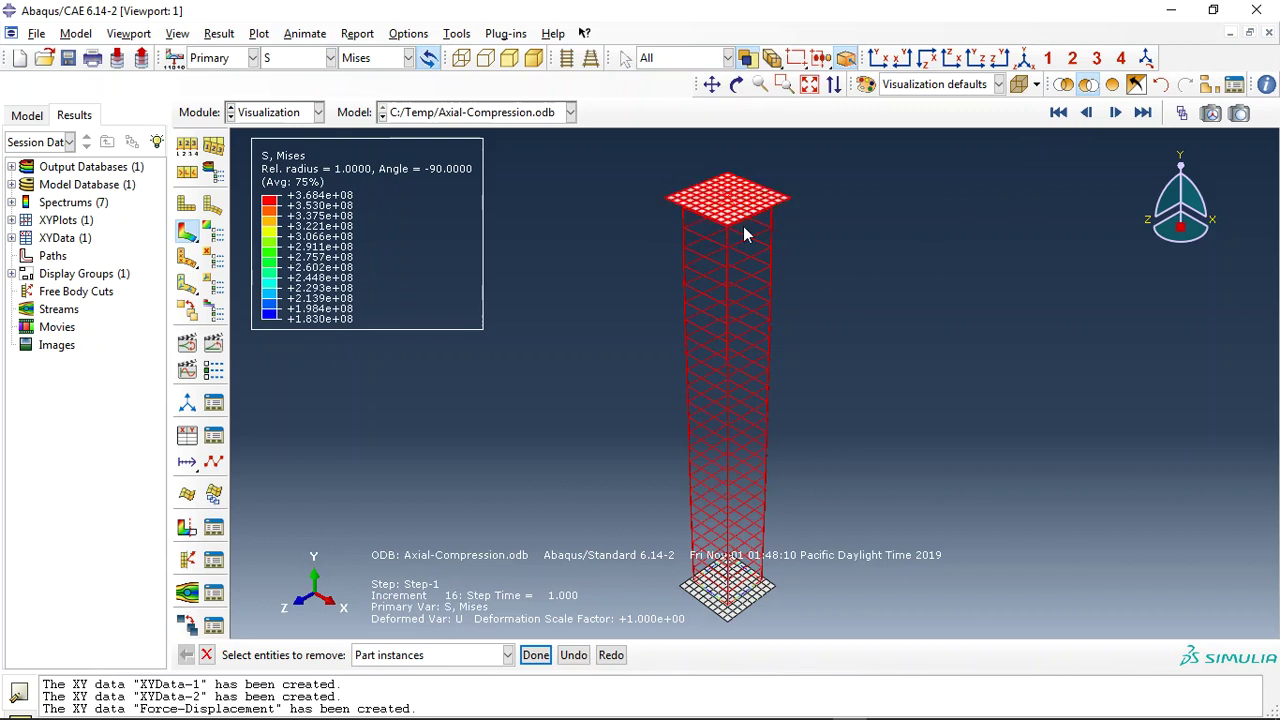
click(762, 600)
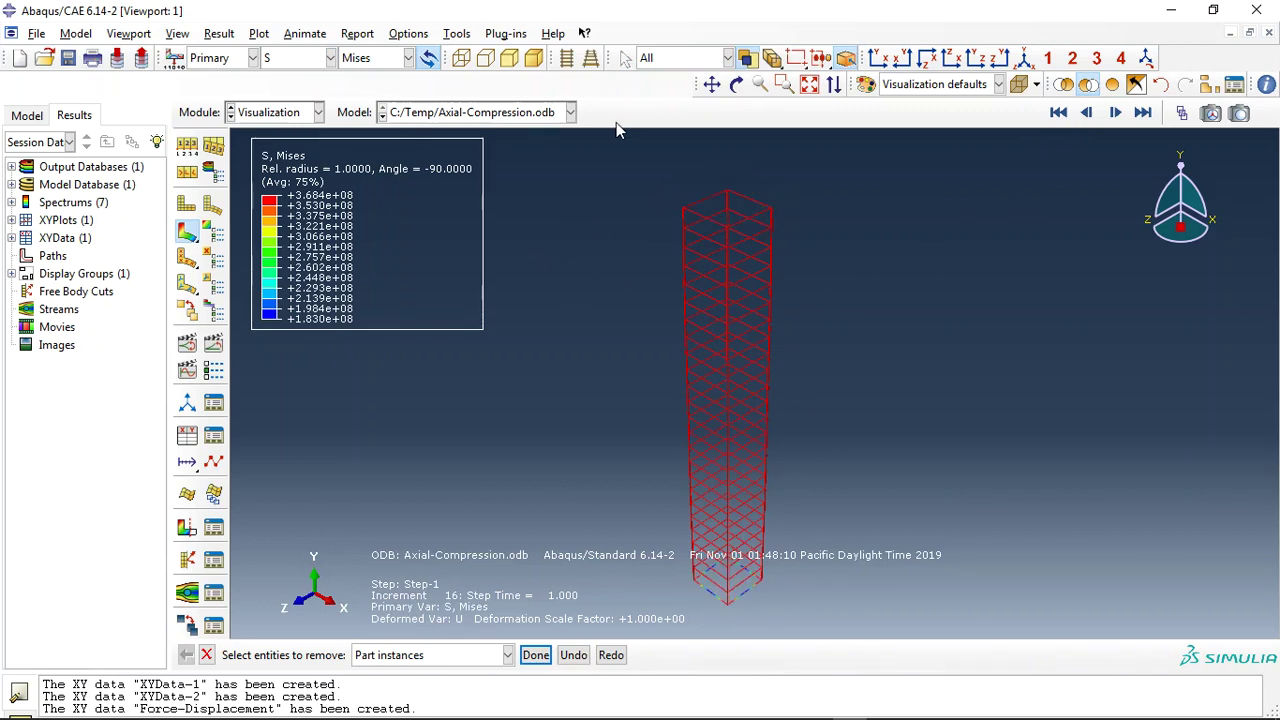
click(213, 344)
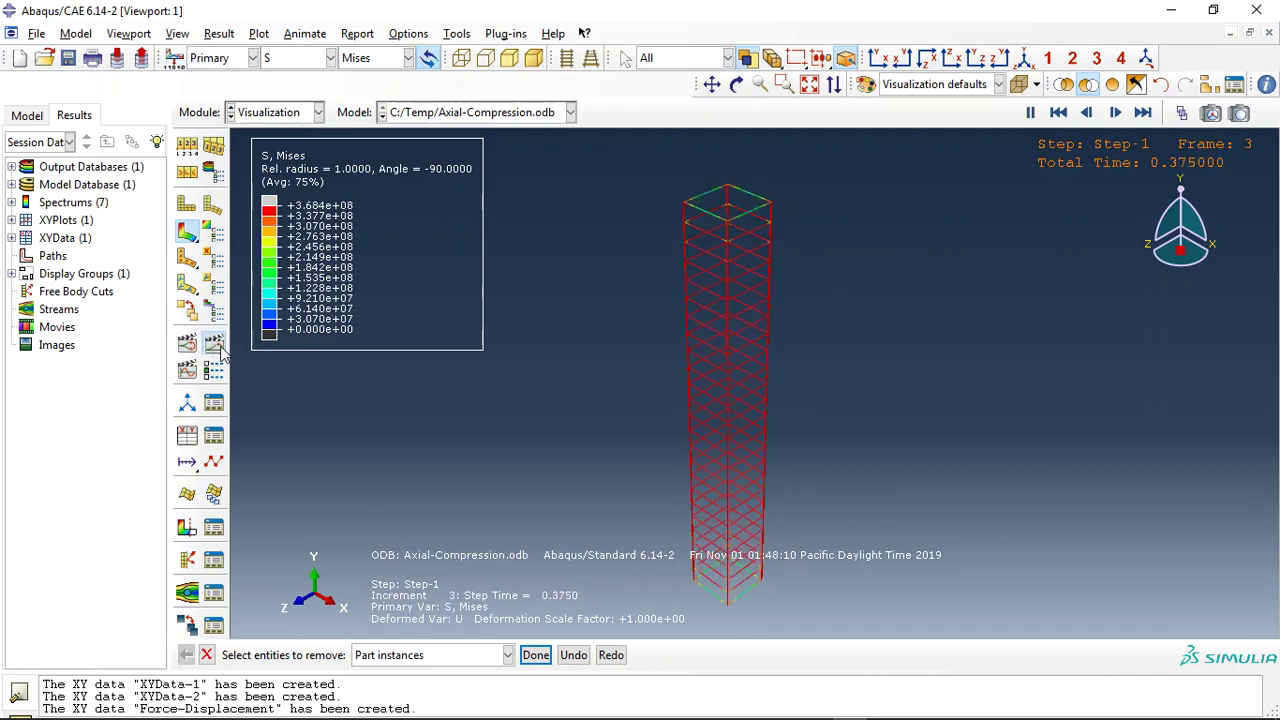
click(1142, 112)
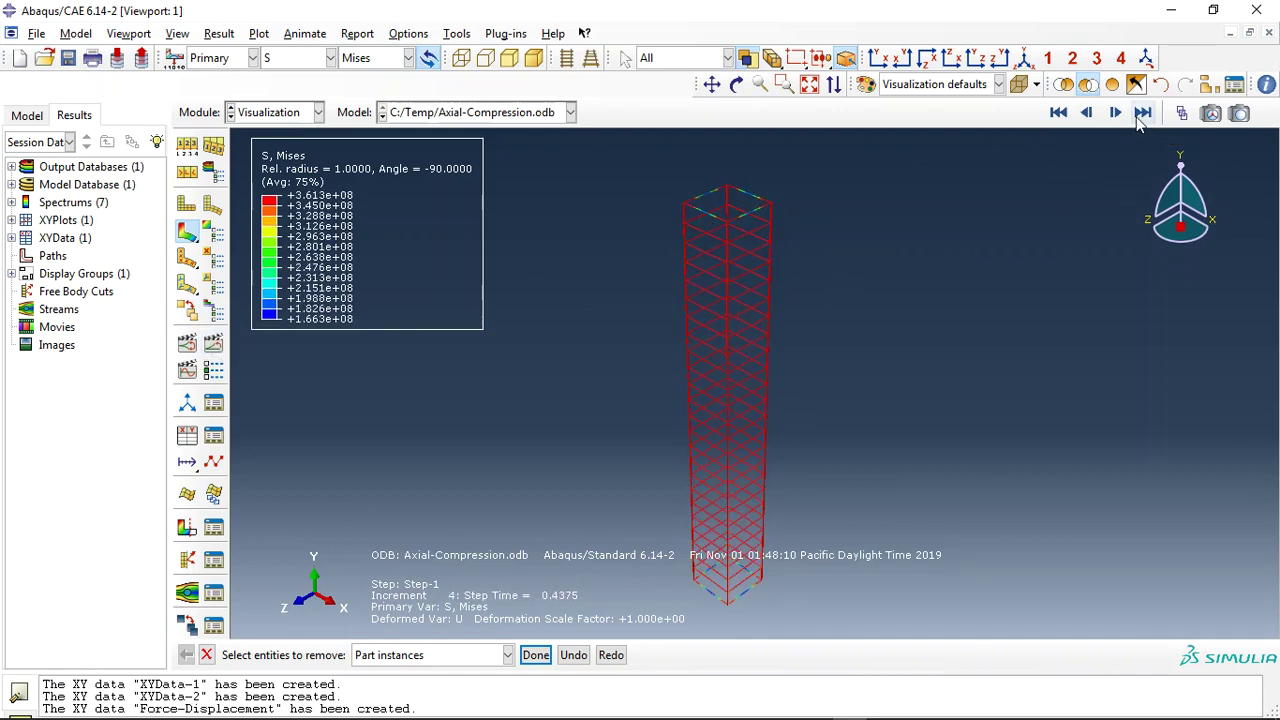
- Plot PE, PEEQ, then U displacement magnitude contours on the rebar cage (max 3.968e-02)
click(310, 58)
click(300, 205)
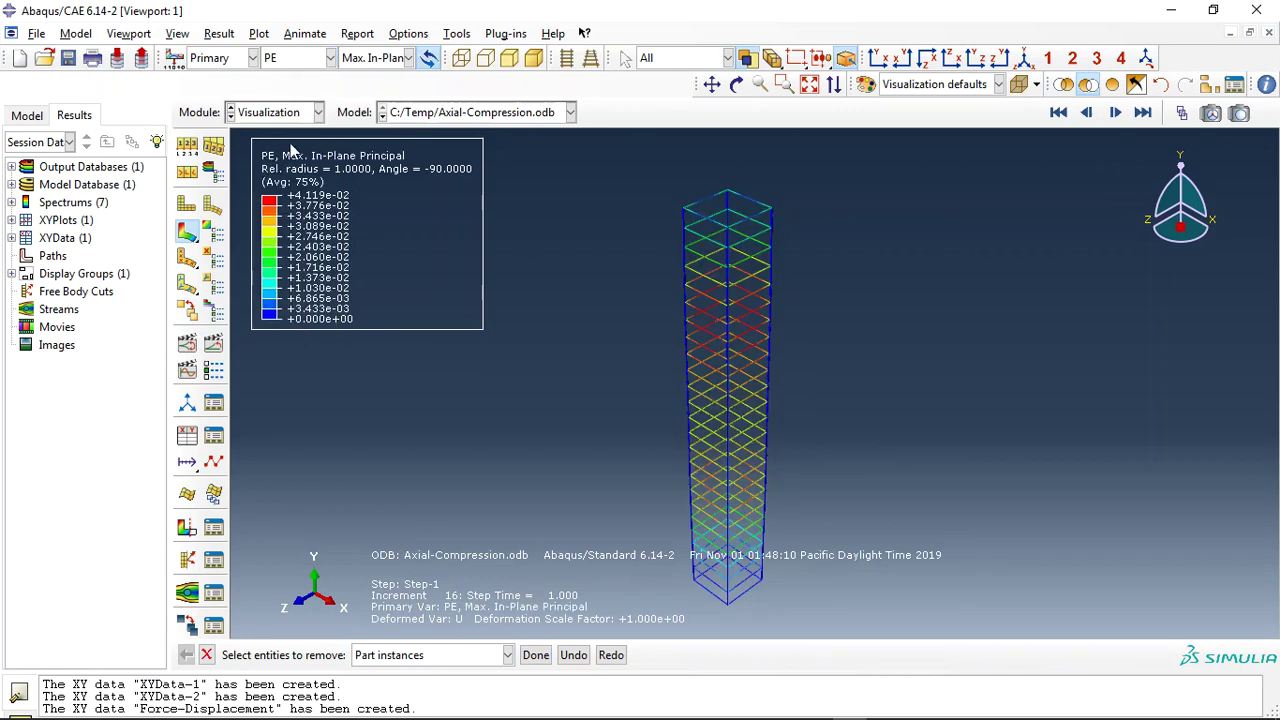
click(294, 60)
click(277, 222)
click(298, 60)
click(270, 310)
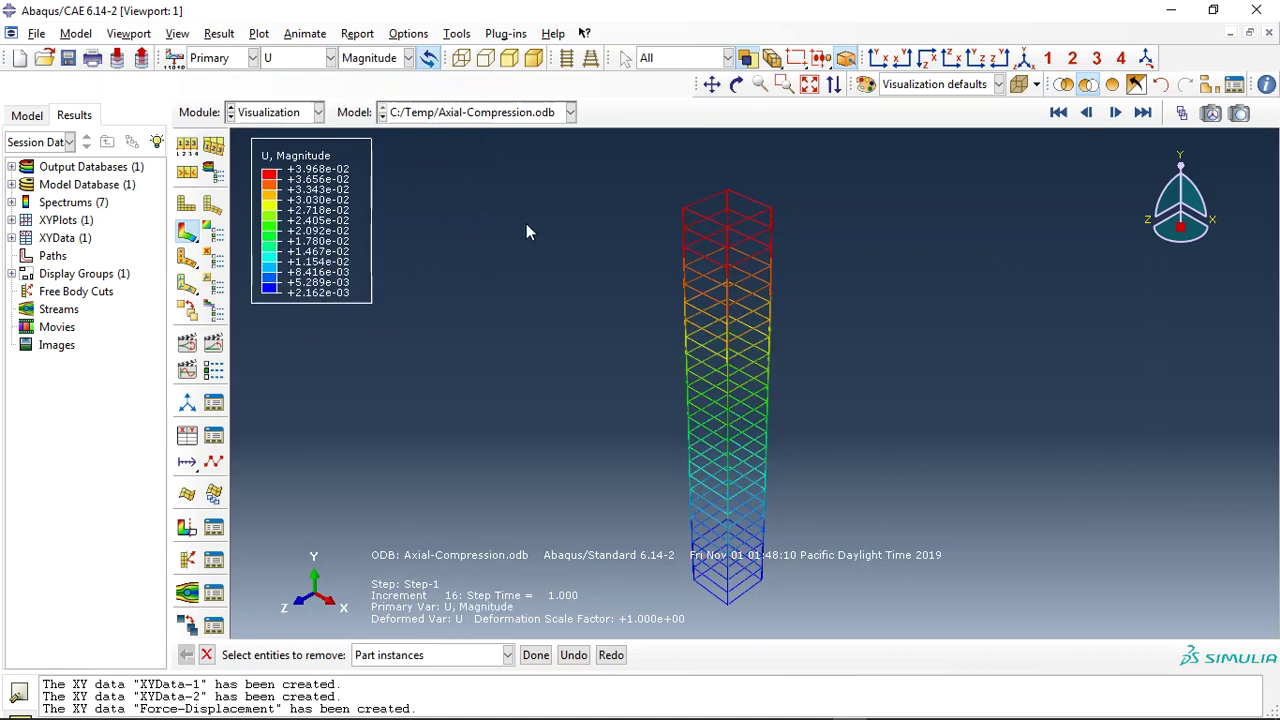
scroll(688, 207, up, 2)
scroll(770, 260, up, 3)
scroll(775, 320, down, 5)
scroll(660, 440, down, 2)
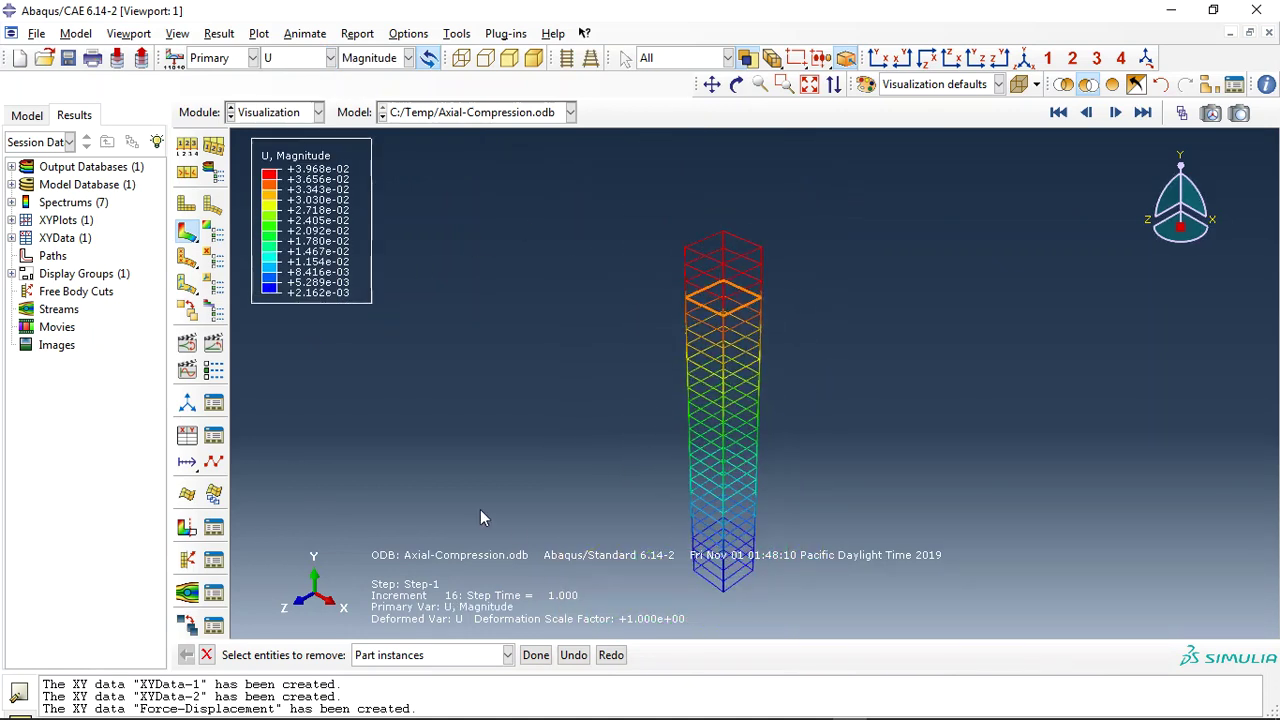
- Plot the stored Force-Displacement curve from the XY Data Manager
click(214, 437)
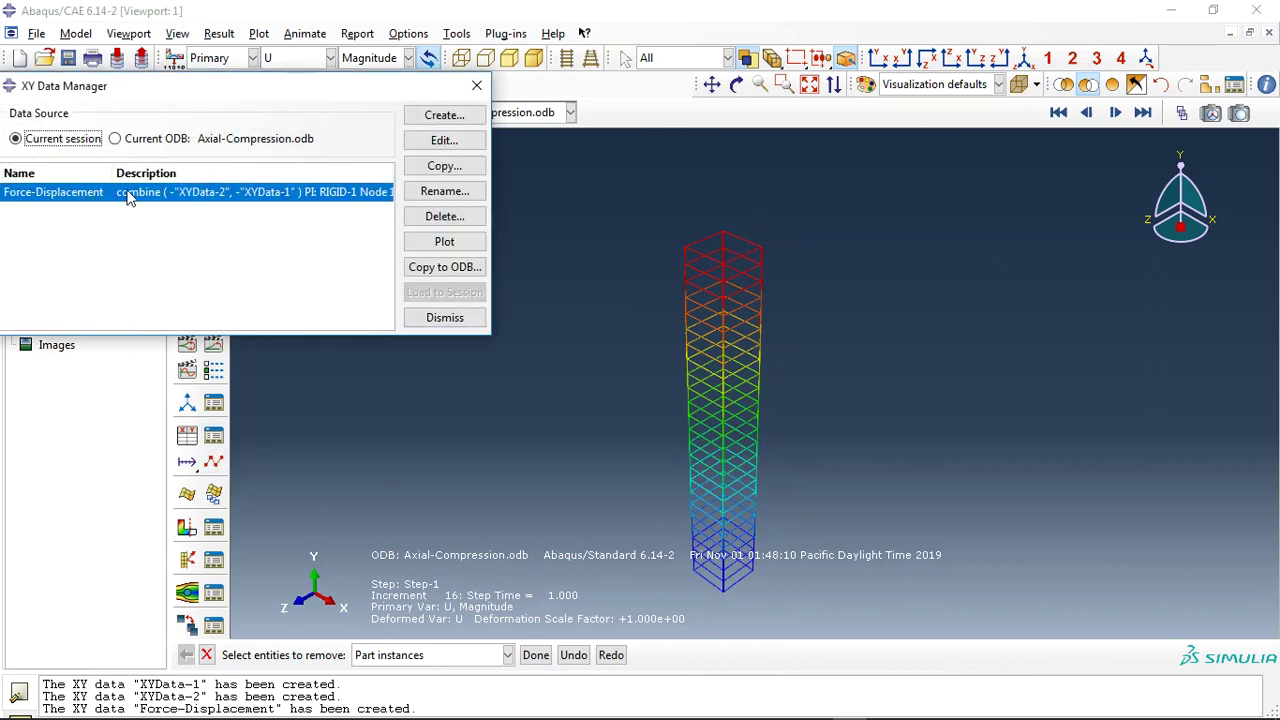
click(444, 242)
drag(426, 88, 94, 84)
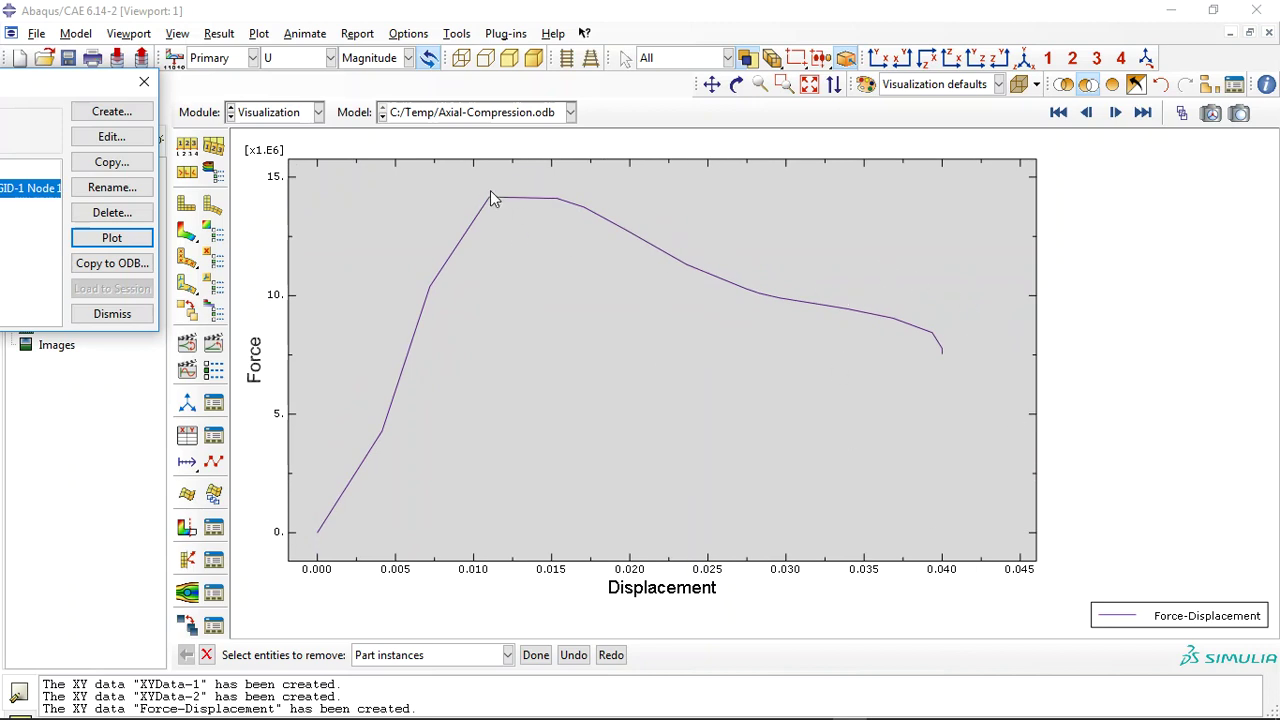
- Show the column's U Magnitude contour in filled render style, then switch to Firefox
click(187, 231)
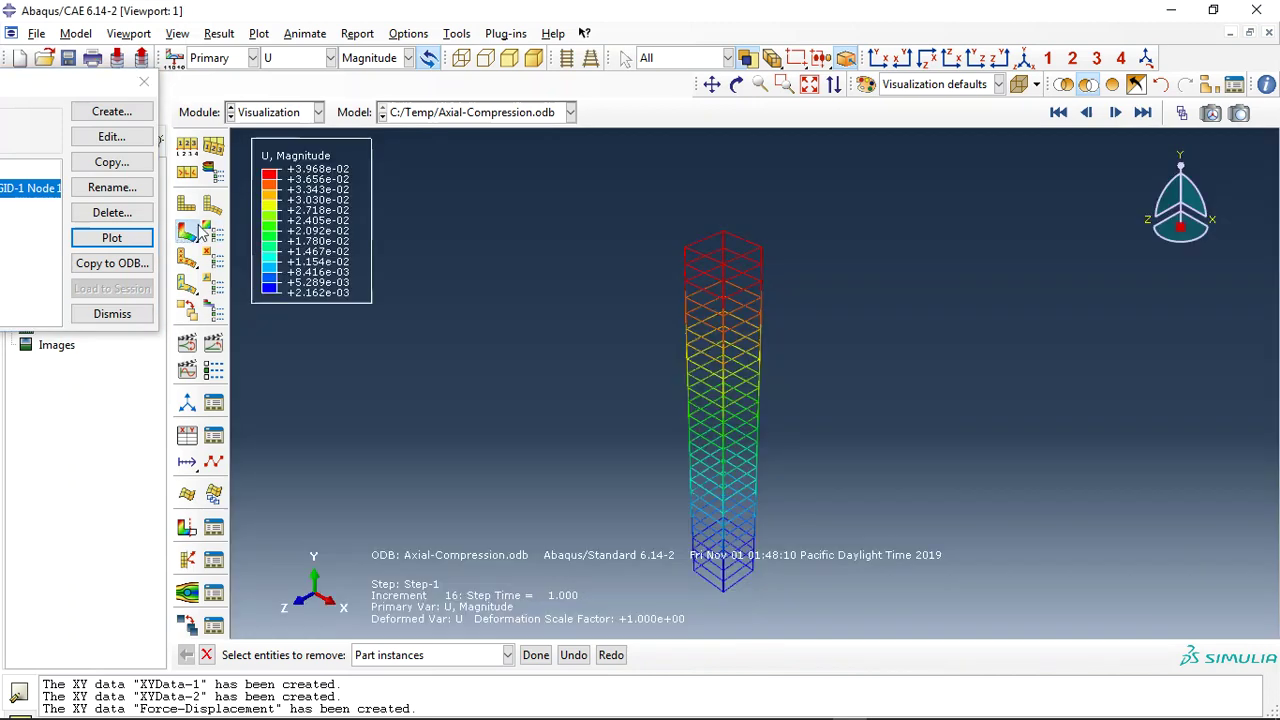
click(1110, 86)
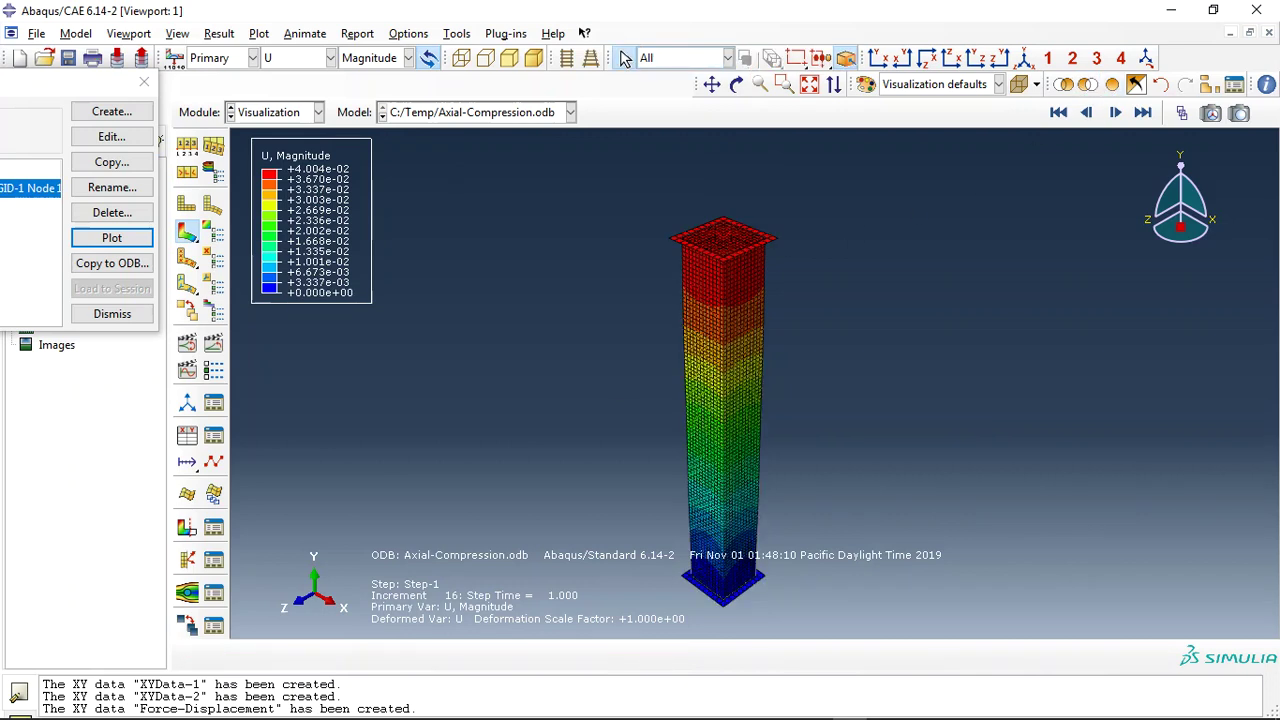
click(538, 706)
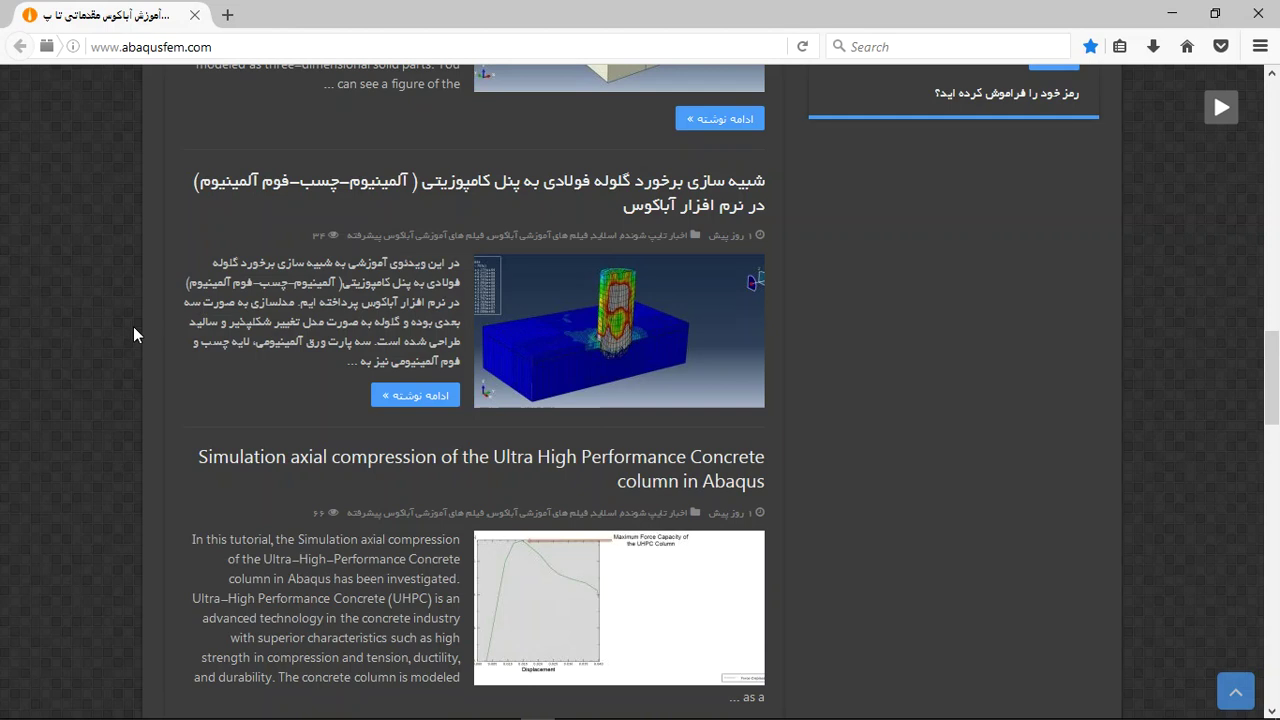
- Open 'Simulation axial compression of the Ultra High Performance Concrete column in Abaqus' in a background tab
scroll(108, 352, down, 2)
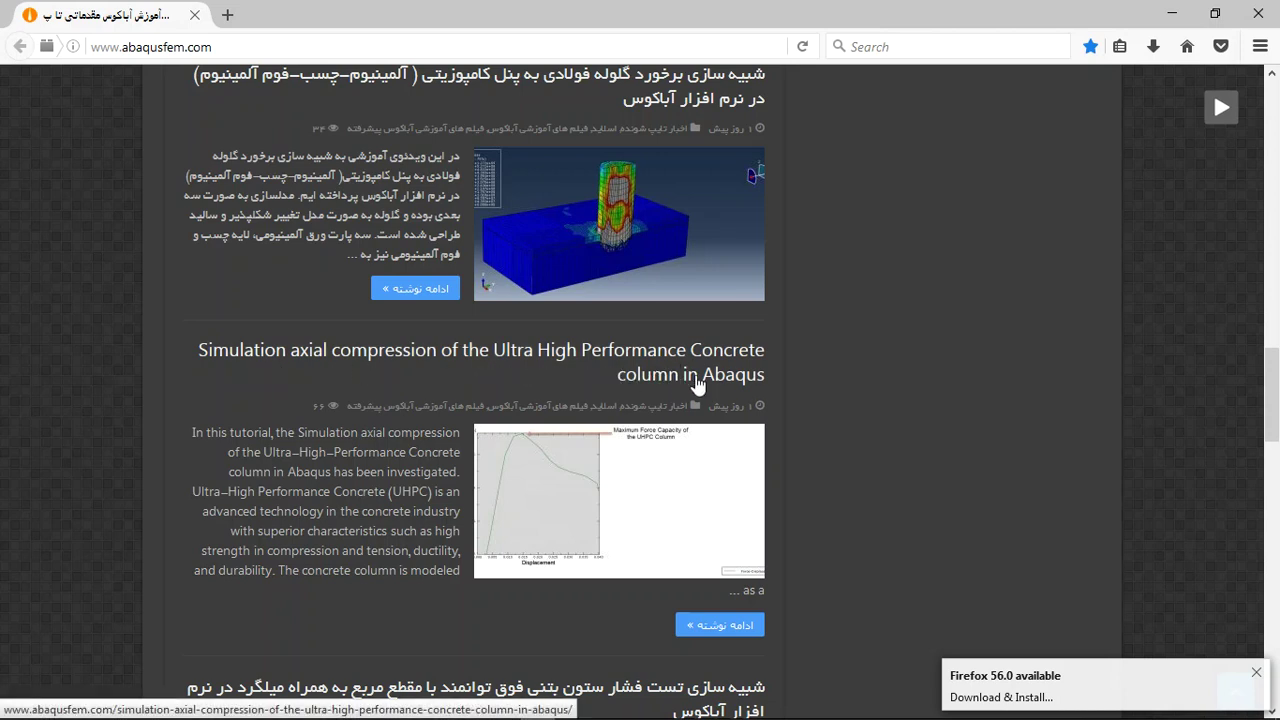
middle_click(686, 381)
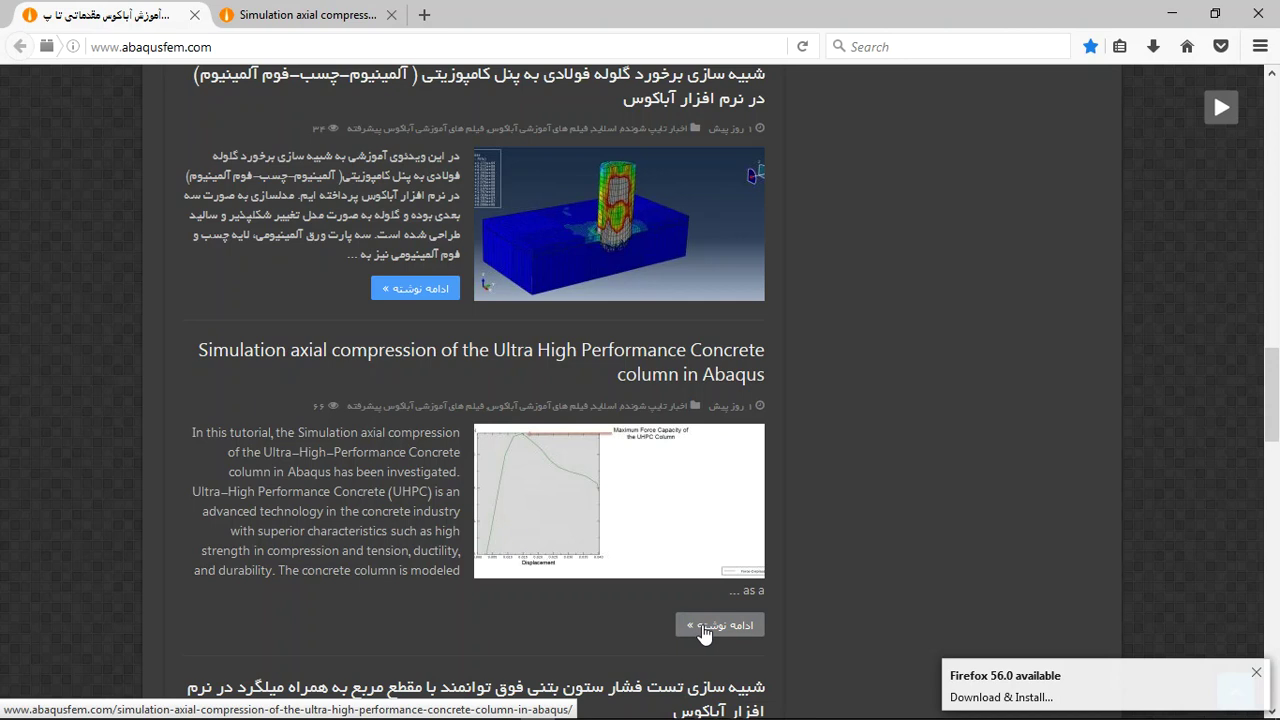
- Go to the article tab and briefly highlight the material and CDP parameters paragraph
click(300, 14)
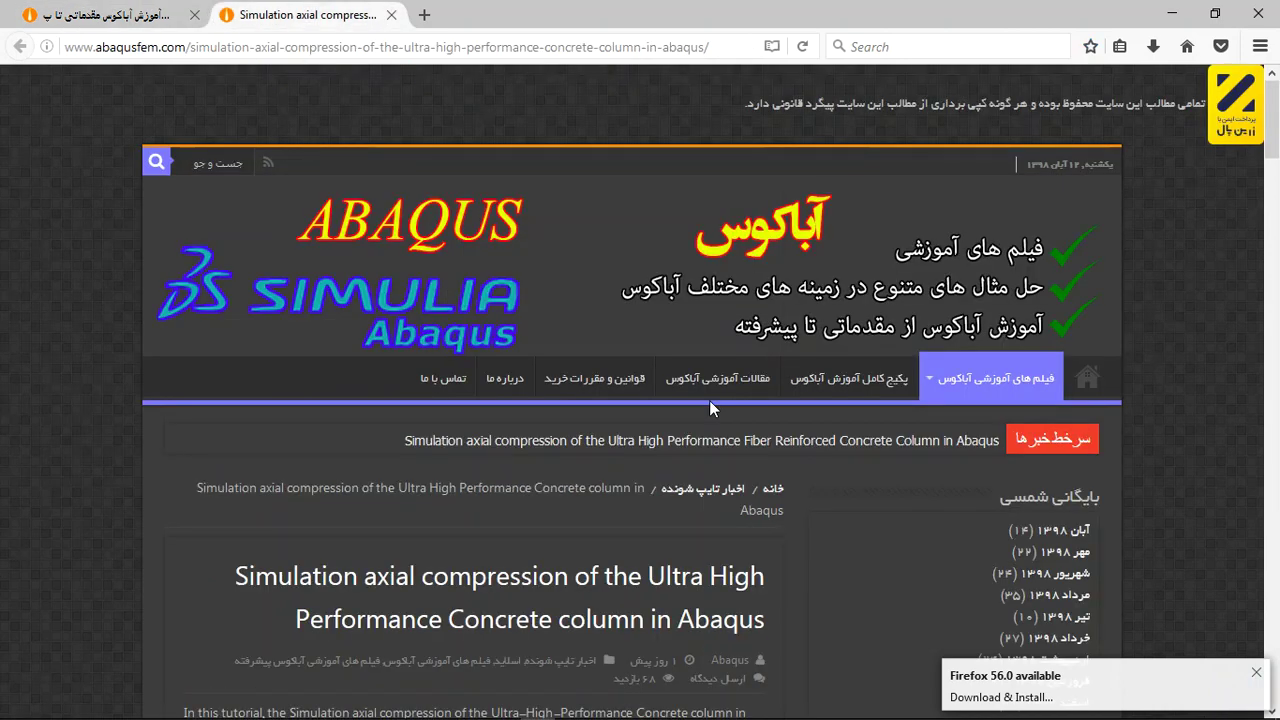
scroll(709, 400, down, 5)
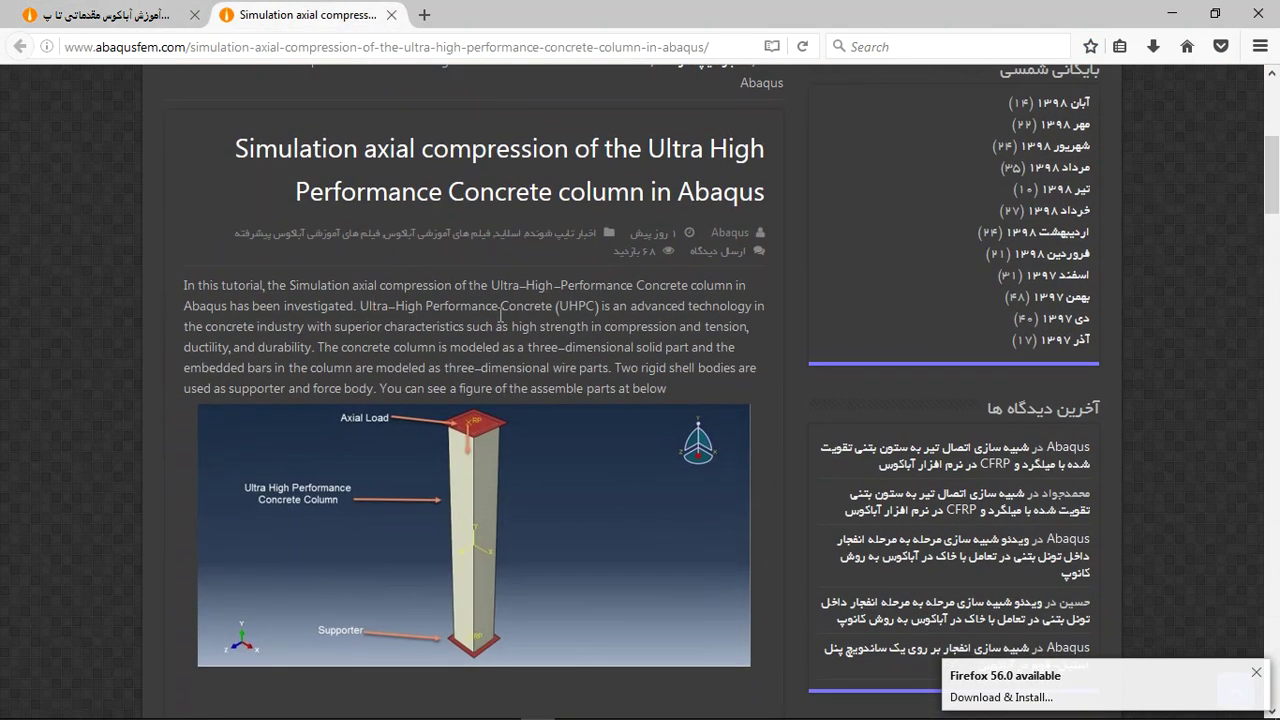
scroll(493, 306, down, 1)
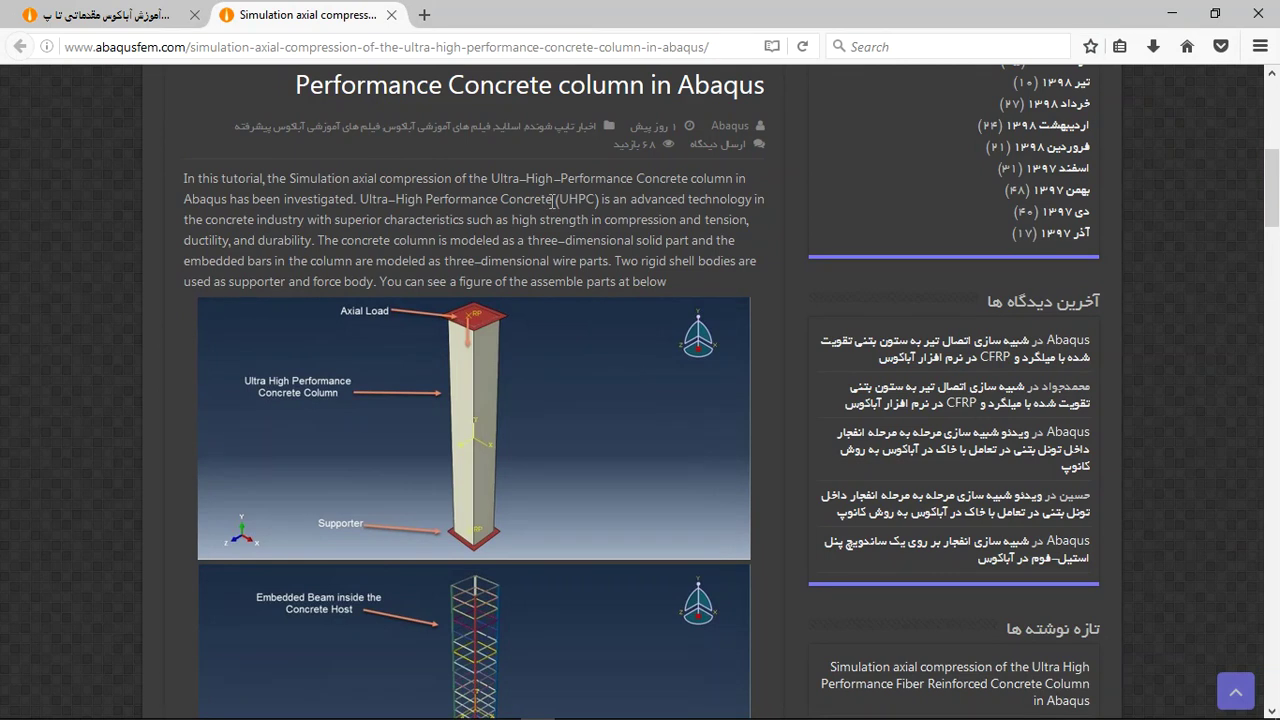
scroll(473, 312, down, 6)
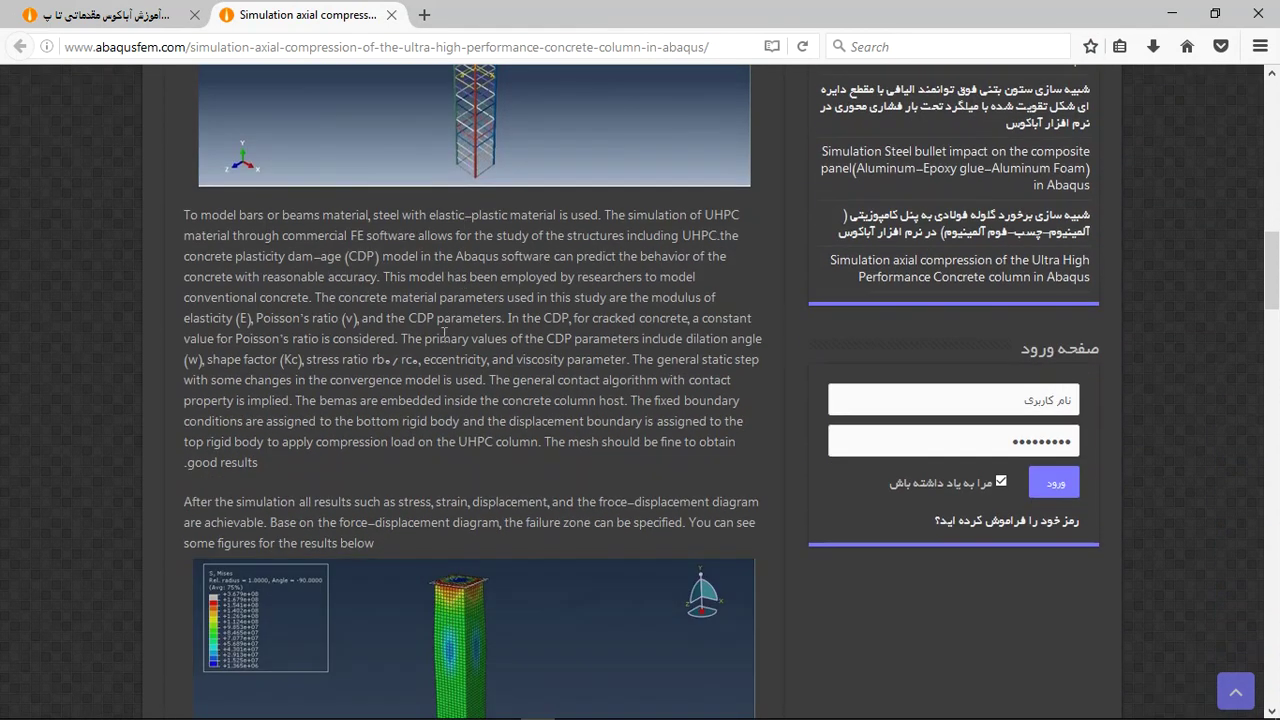
drag(280, 216, 484, 322)
click(398, 252)
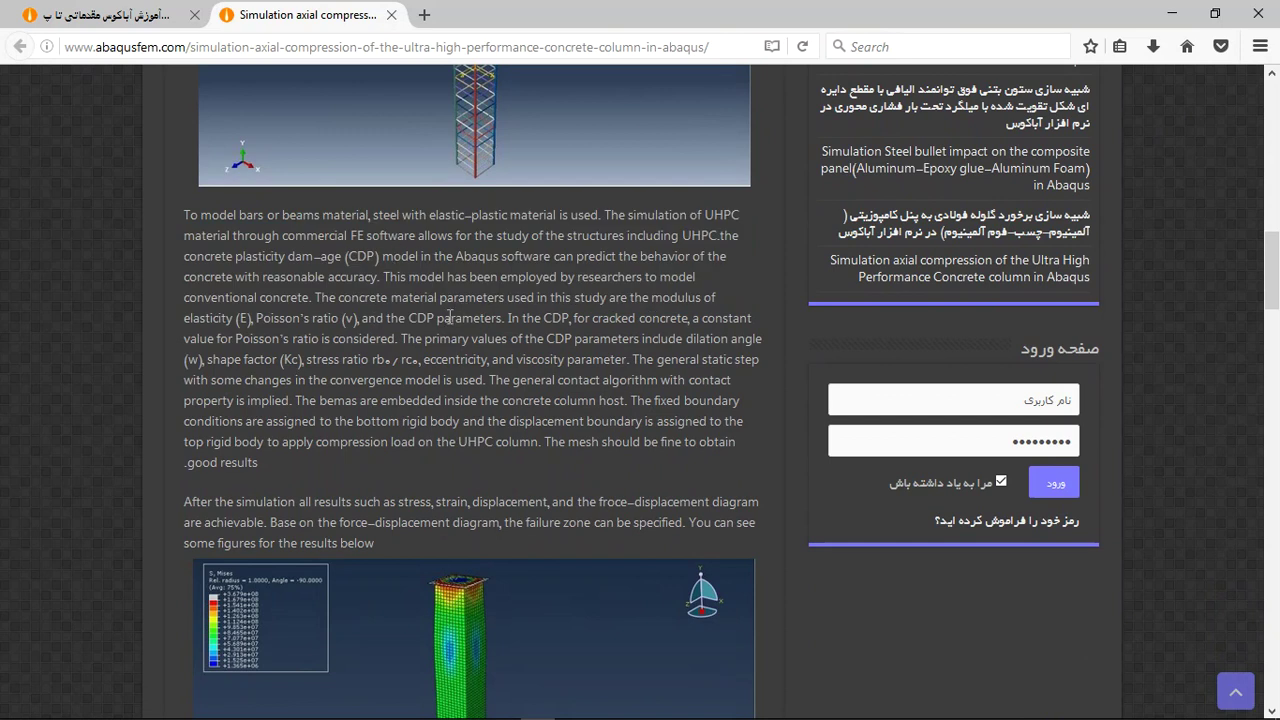
- Scroll down to the purchase section offering CAE, INP and video files for thirty US dollars
scroll(450, 300, down, 2)
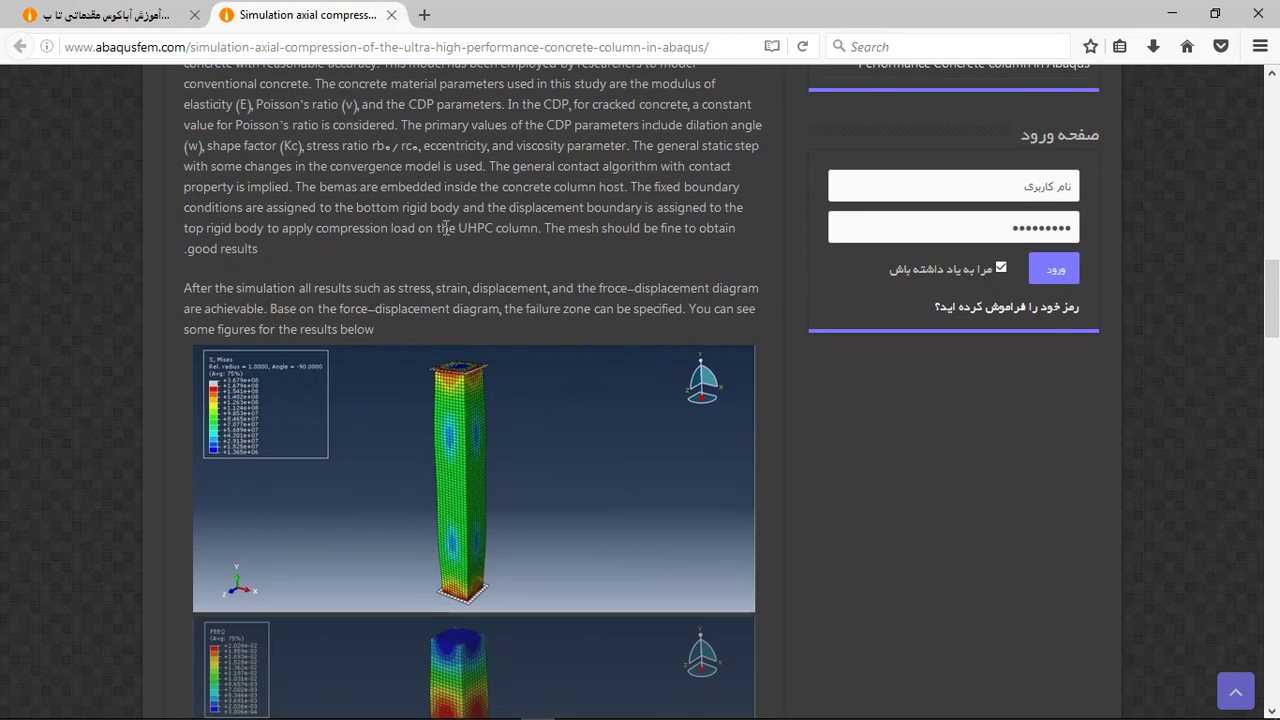
scroll(450, 260, down, 1)
scroll(455, 272, down, 5)
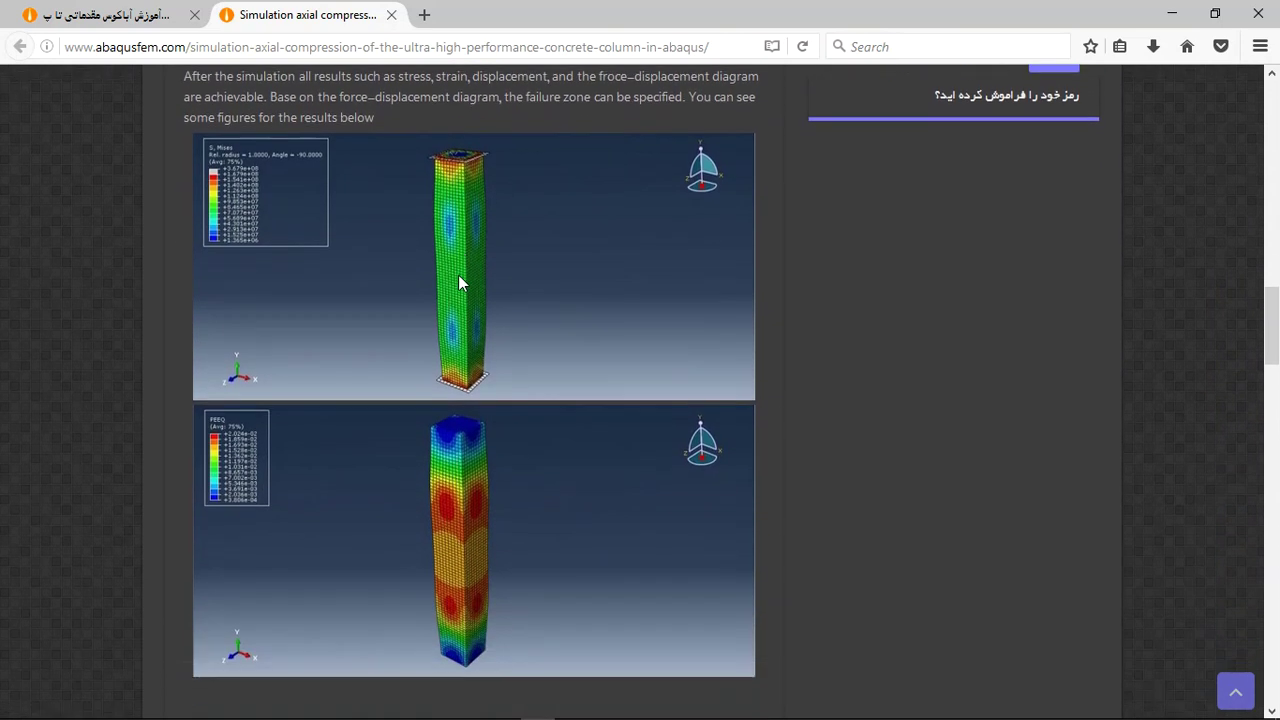
scroll(458, 278, down, 8)
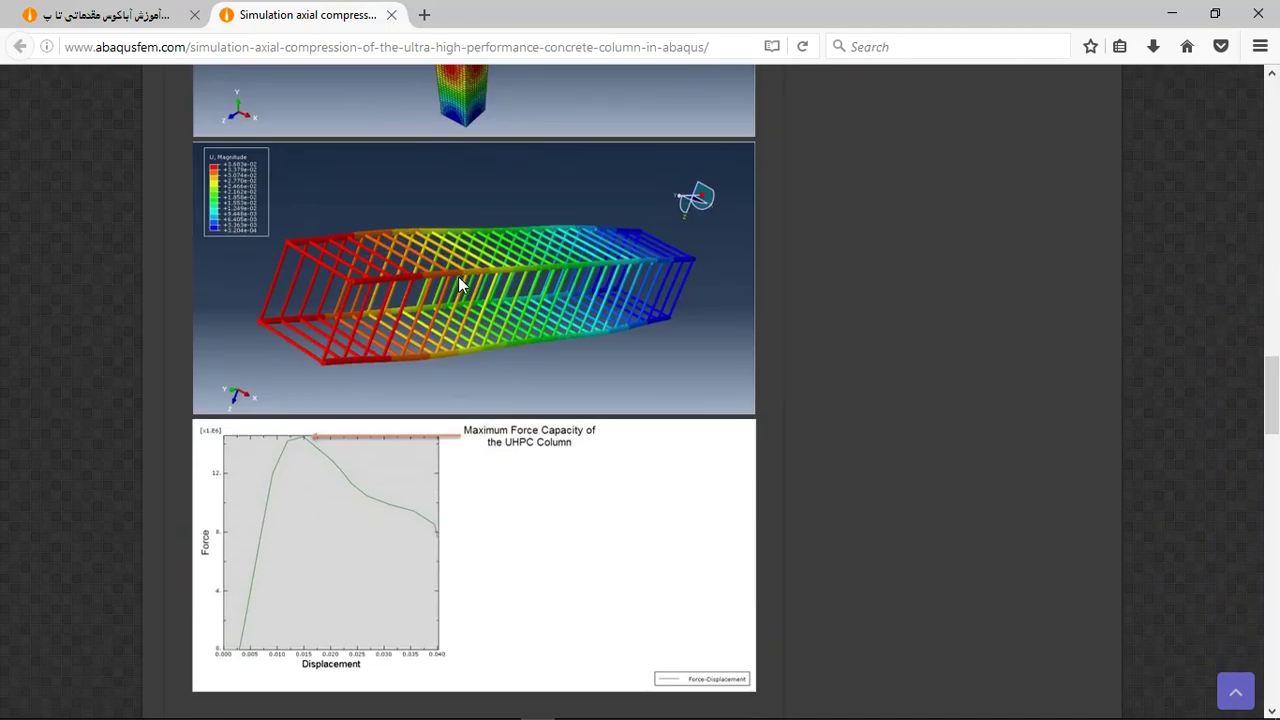
scroll(458, 296, down, 1)
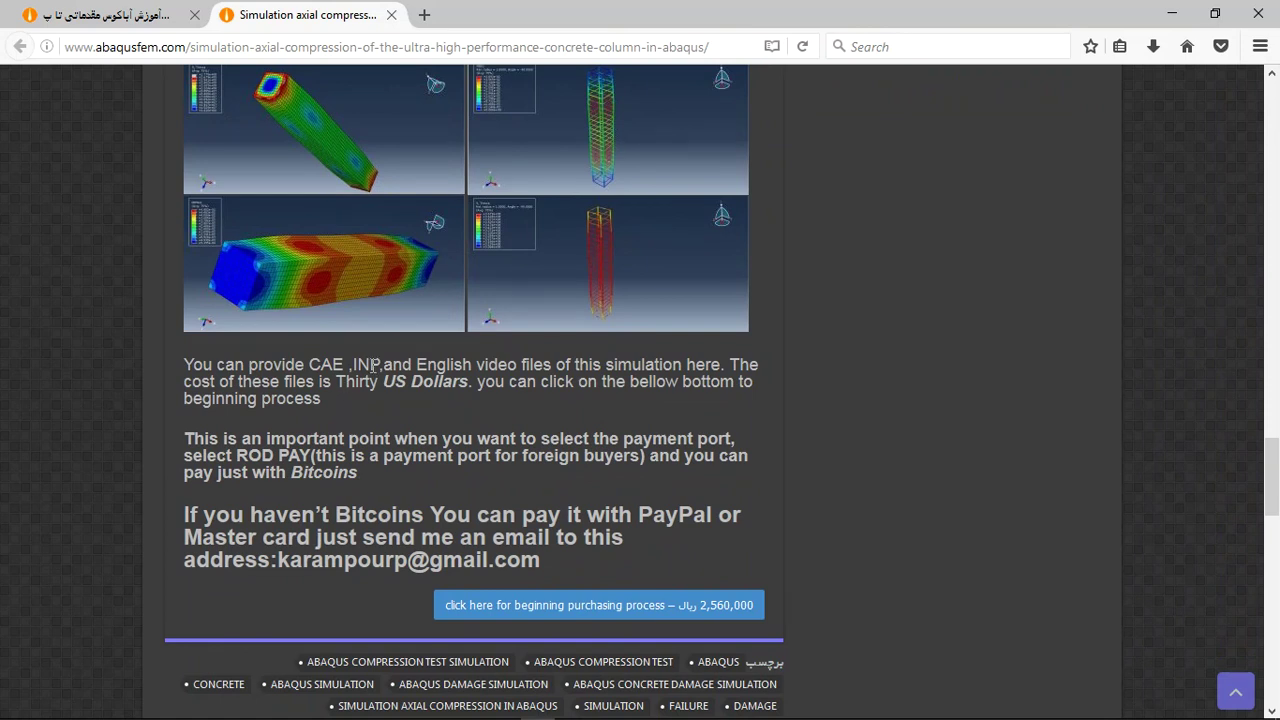
- Highlight 'Thirty US Dollars' and the PayPal payment option in the purchase paragraph
drag(335, 381, 473, 383)
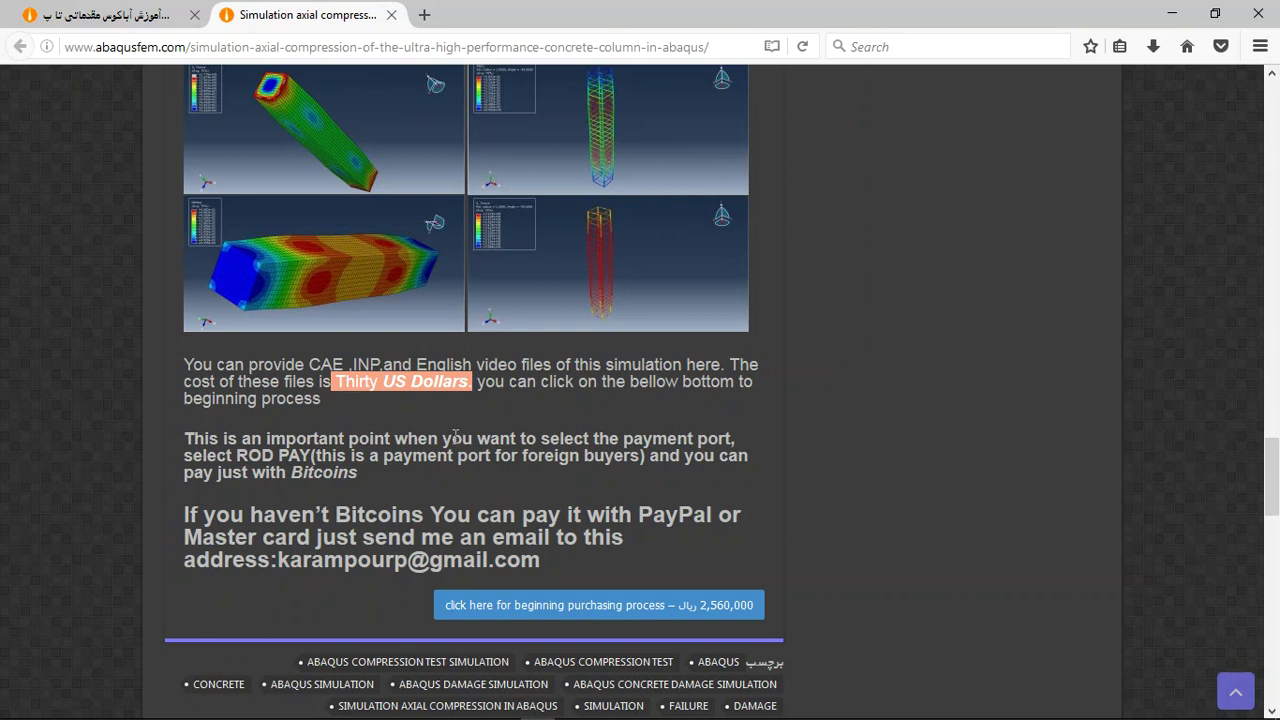
scroll(455, 436, down, 2)
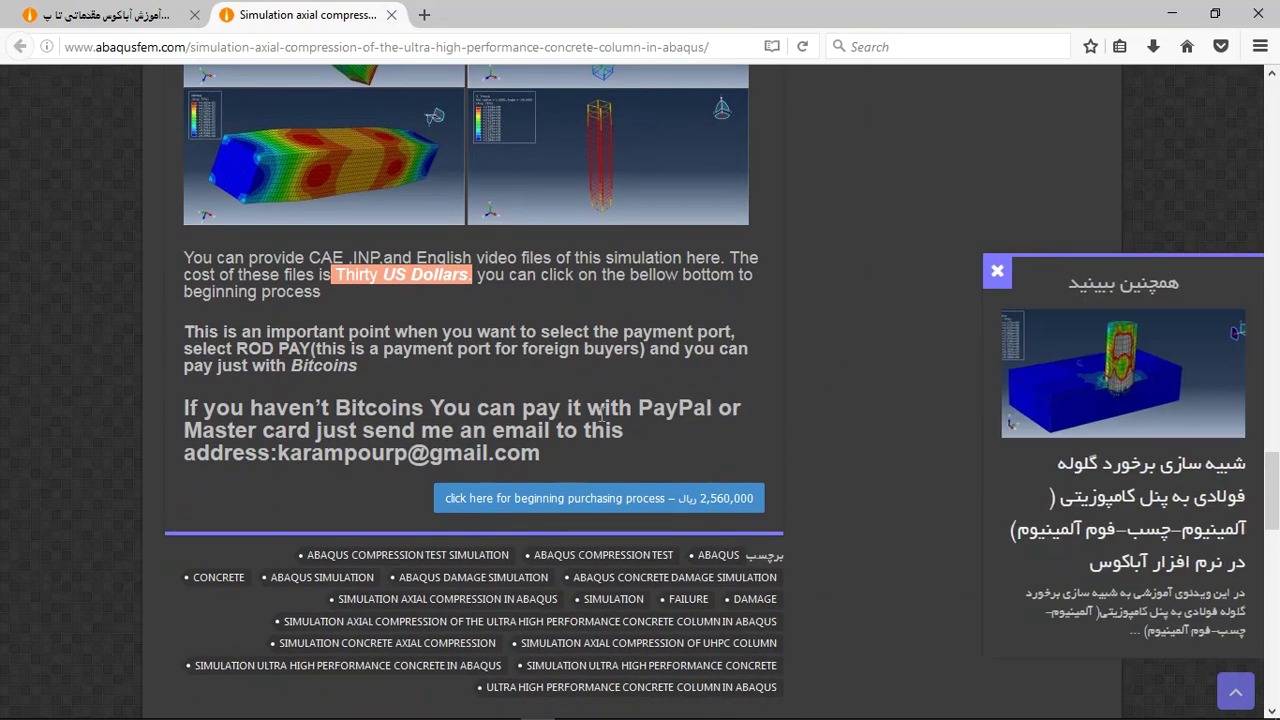
drag(646, 407, 718, 407)
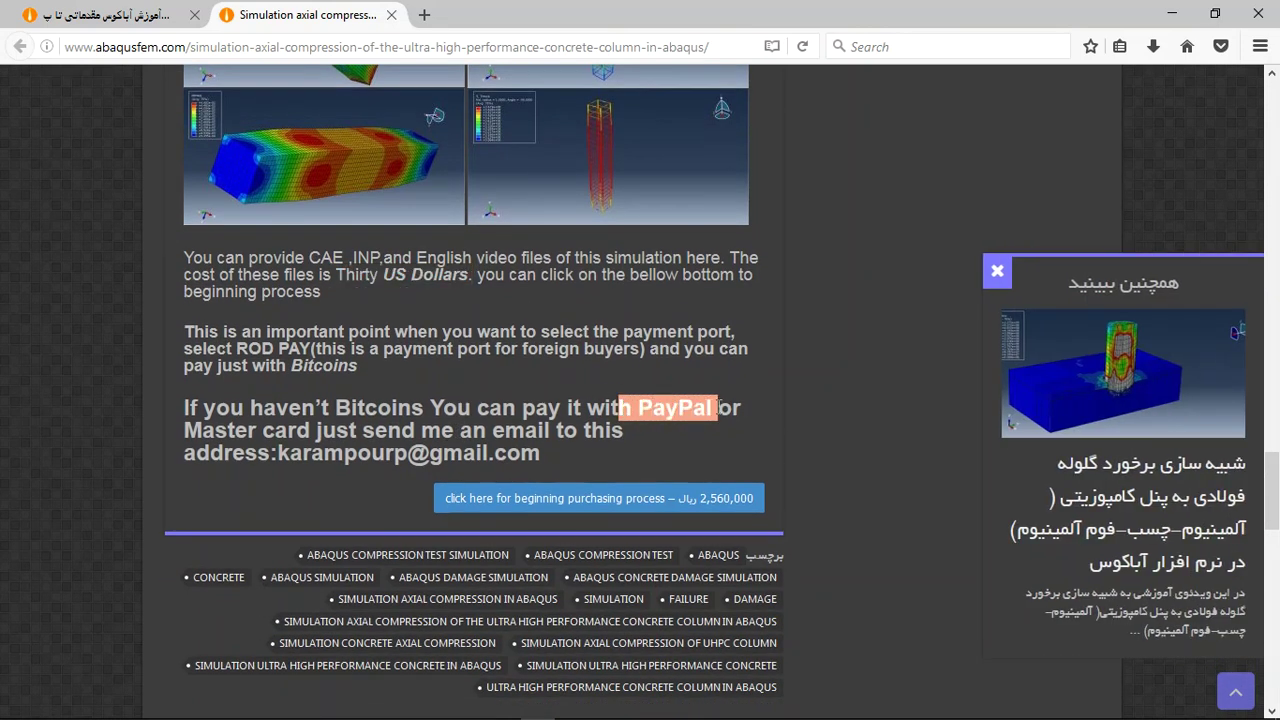